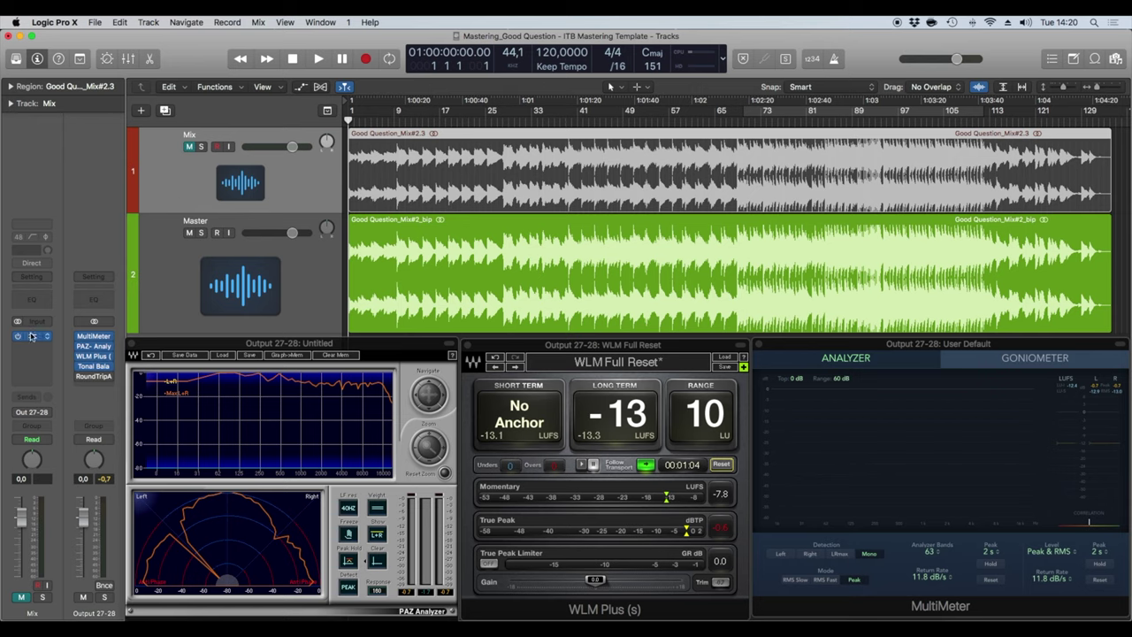
Step: Compare the plug-in inserts on the Mix and Master channel strips
click(173, 289)
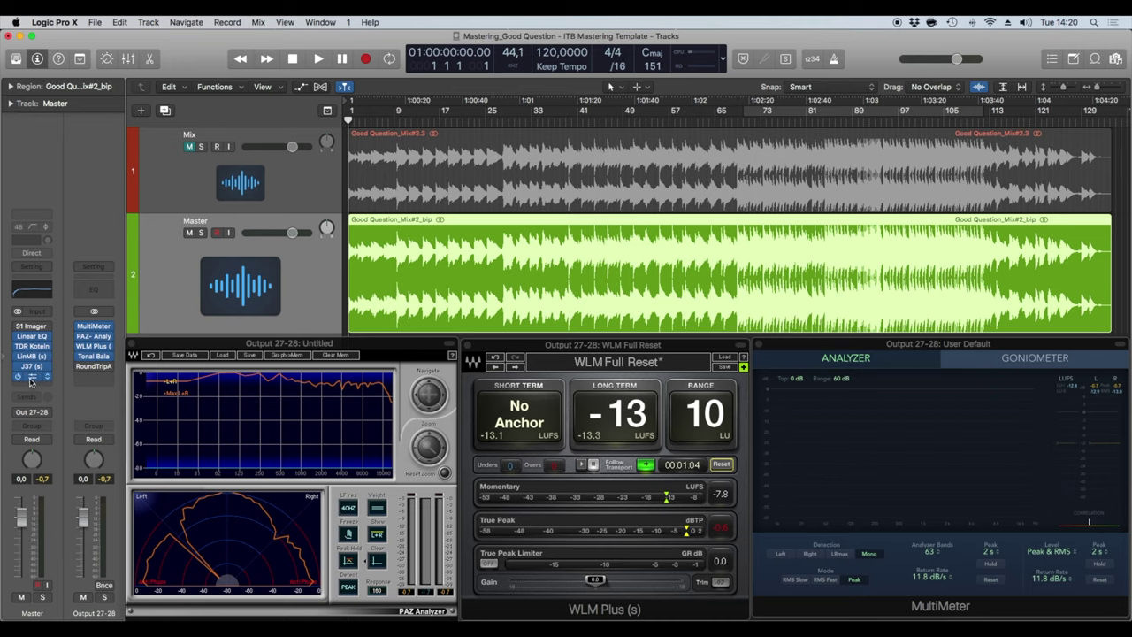
click(170, 182)
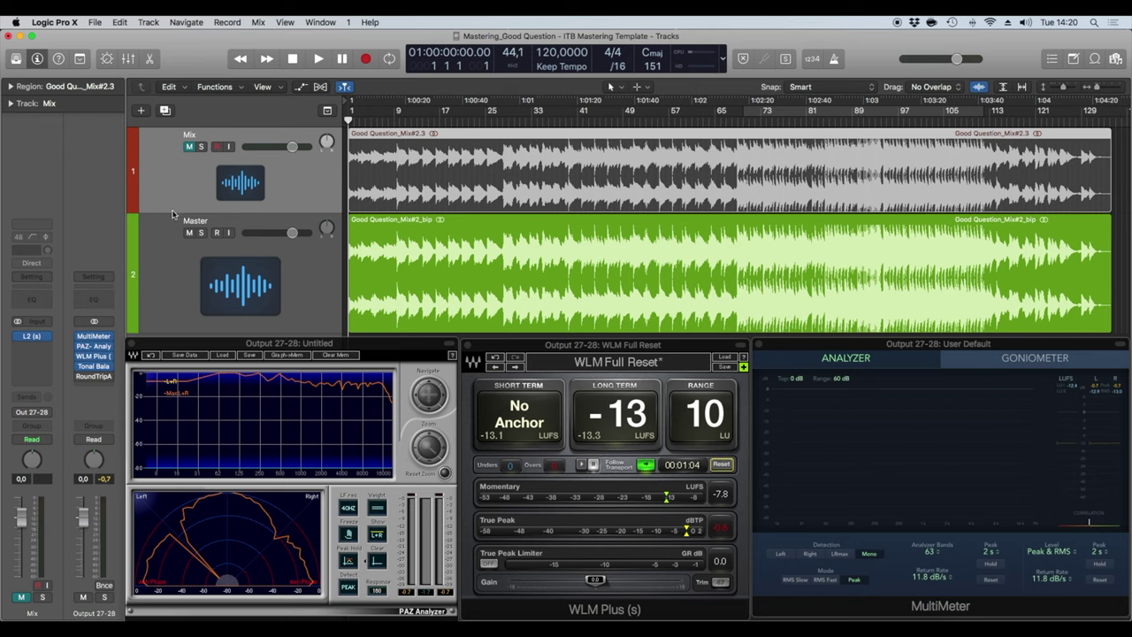
click(179, 248)
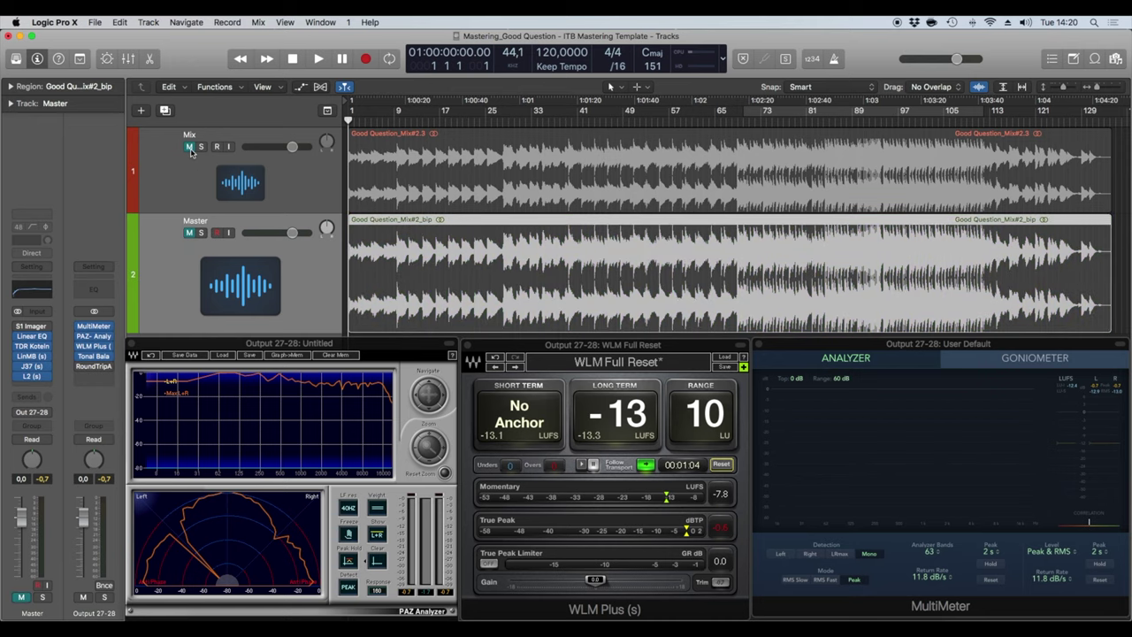
Step: Unmute the Mix track and audition the unmastered version from the start and from around bar 67, with Master muted
click(189, 147)
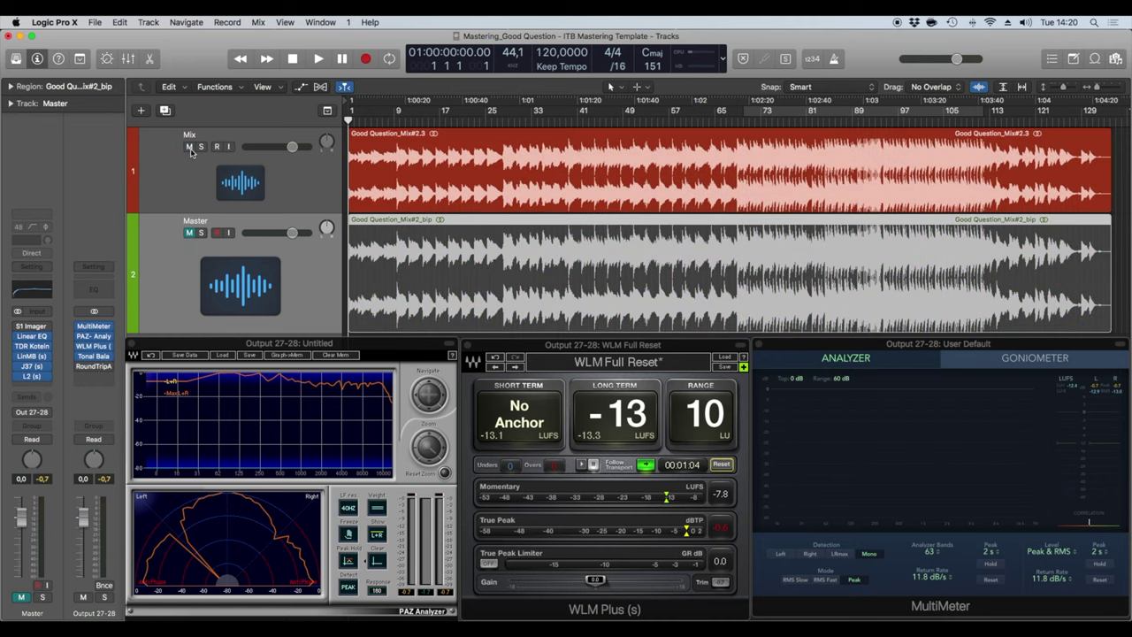
key(space)
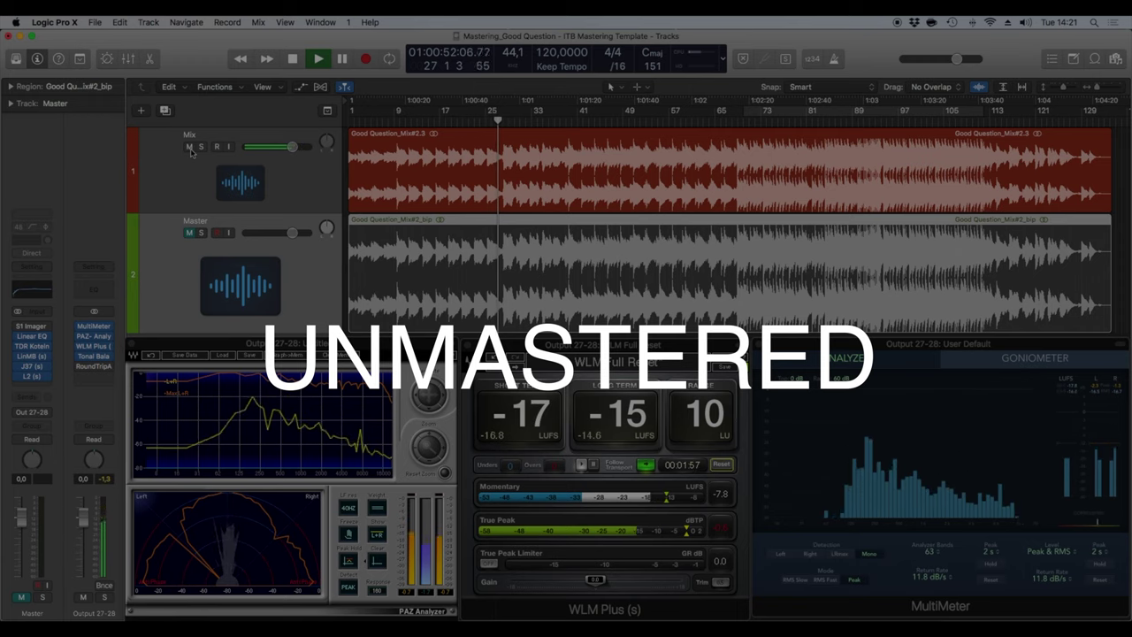
click(733, 120)
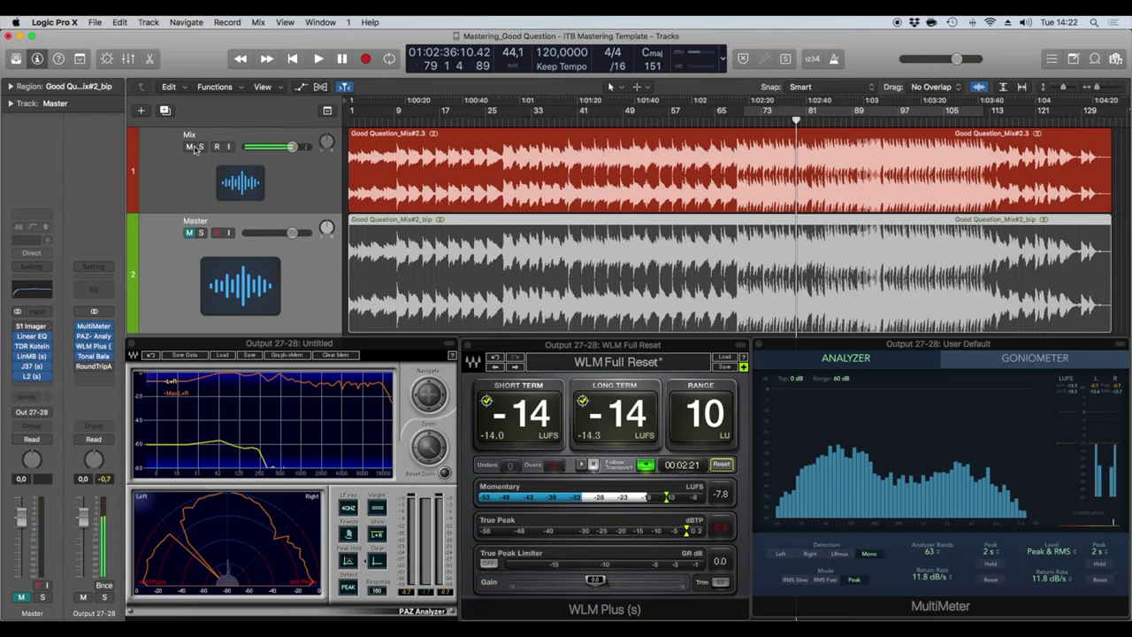
Step: Mute Mix, unmute Master, and audition the mastered version from the start and from around bar 67
click(189, 147)
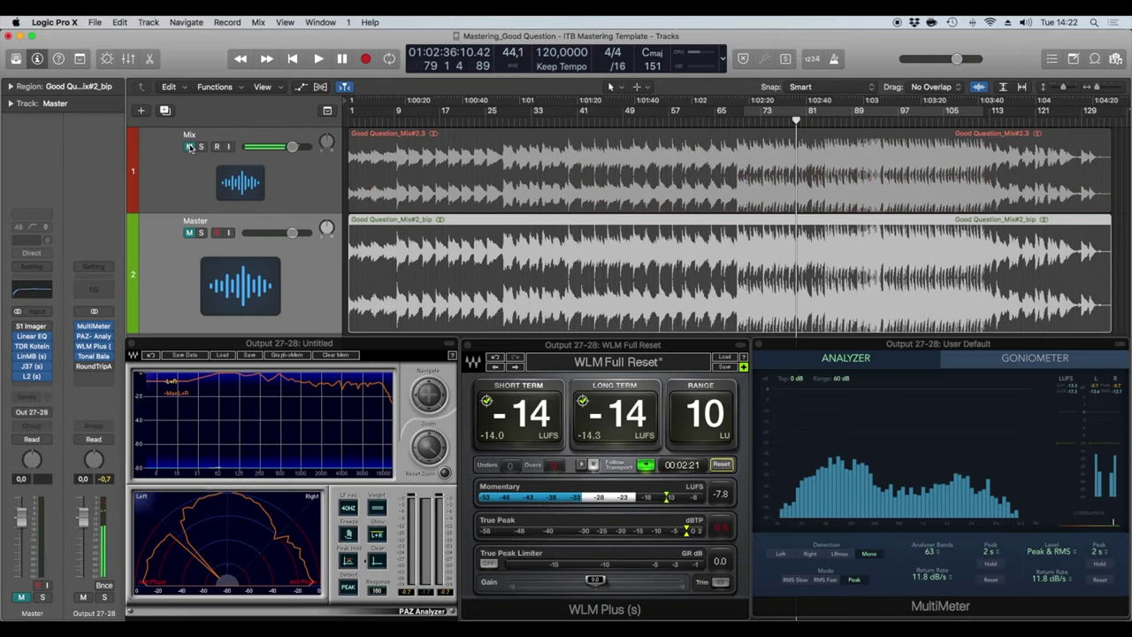
click(189, 233)
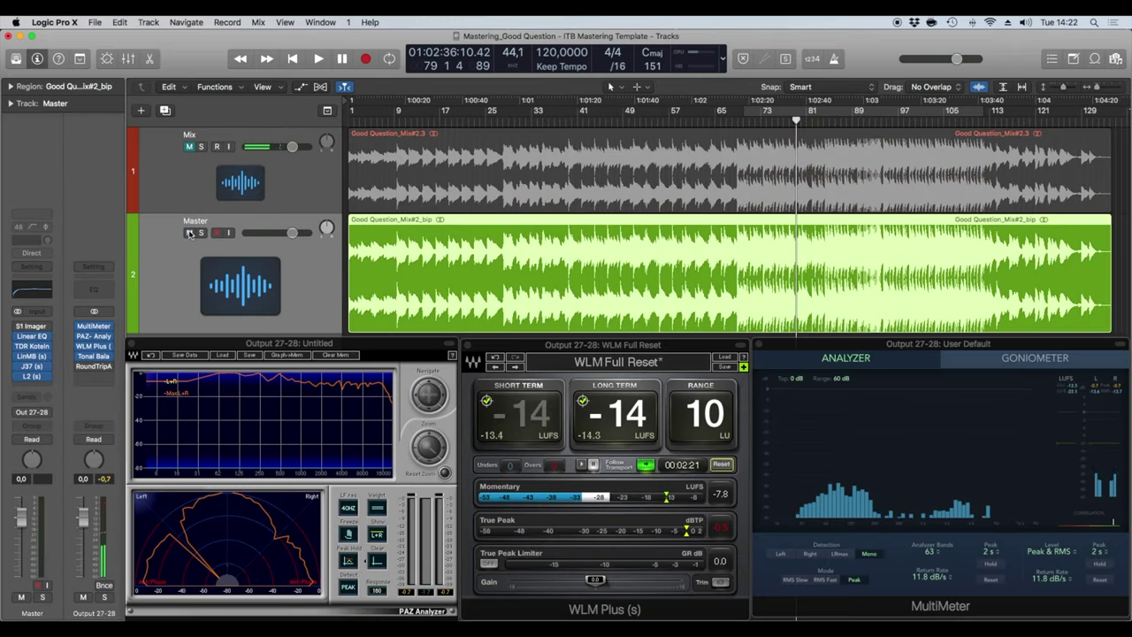
click(346, 120)
key(space)
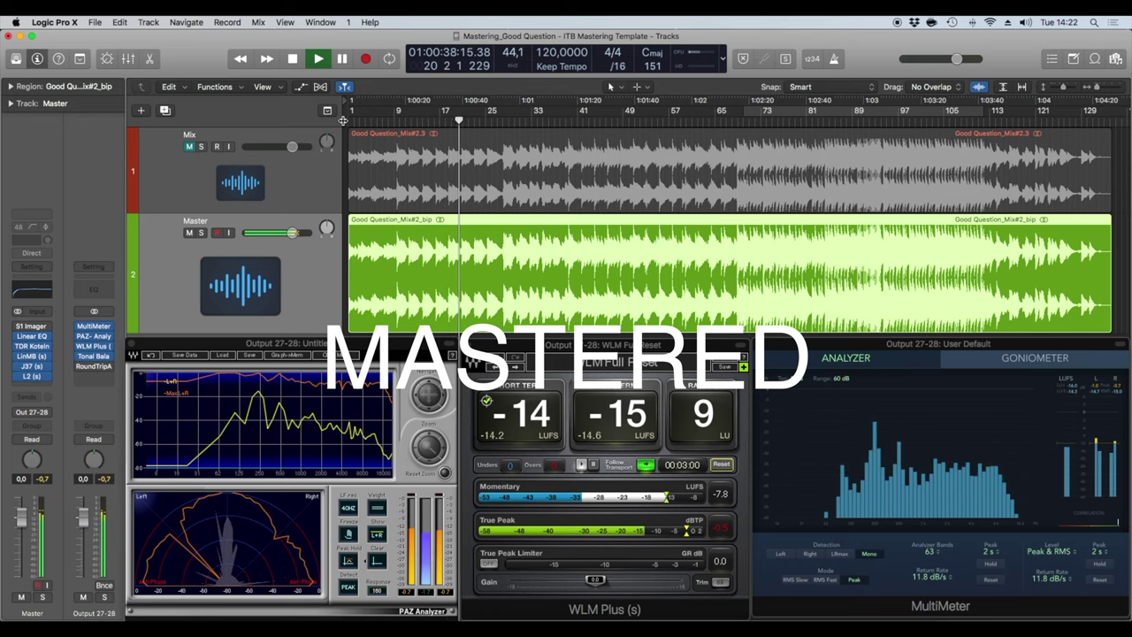
click(731, 123)
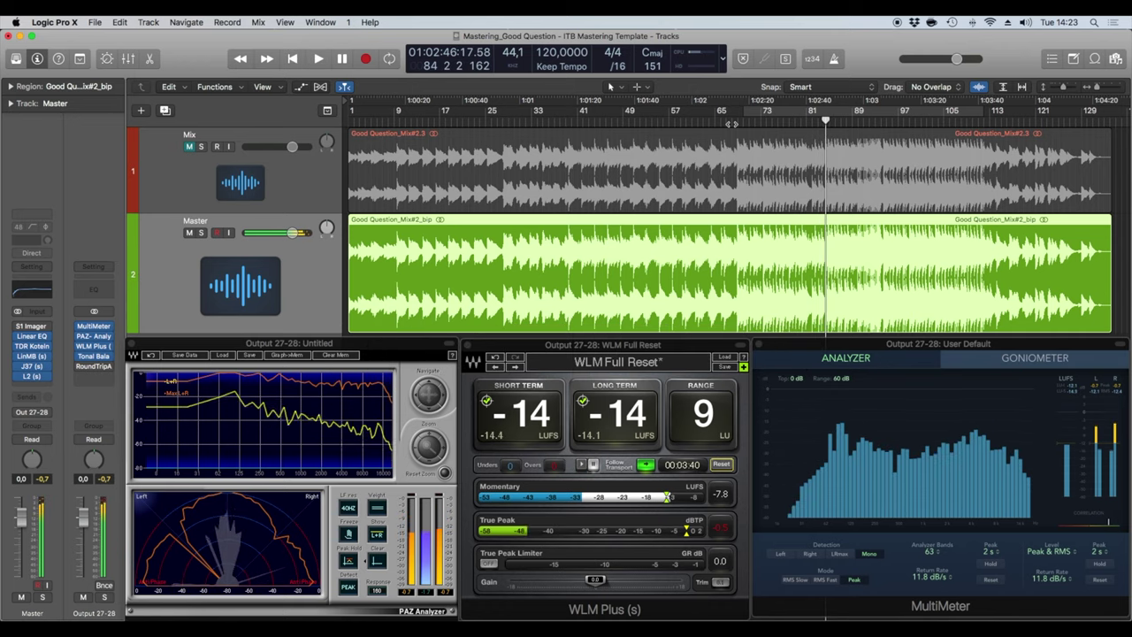
click(297, 59)
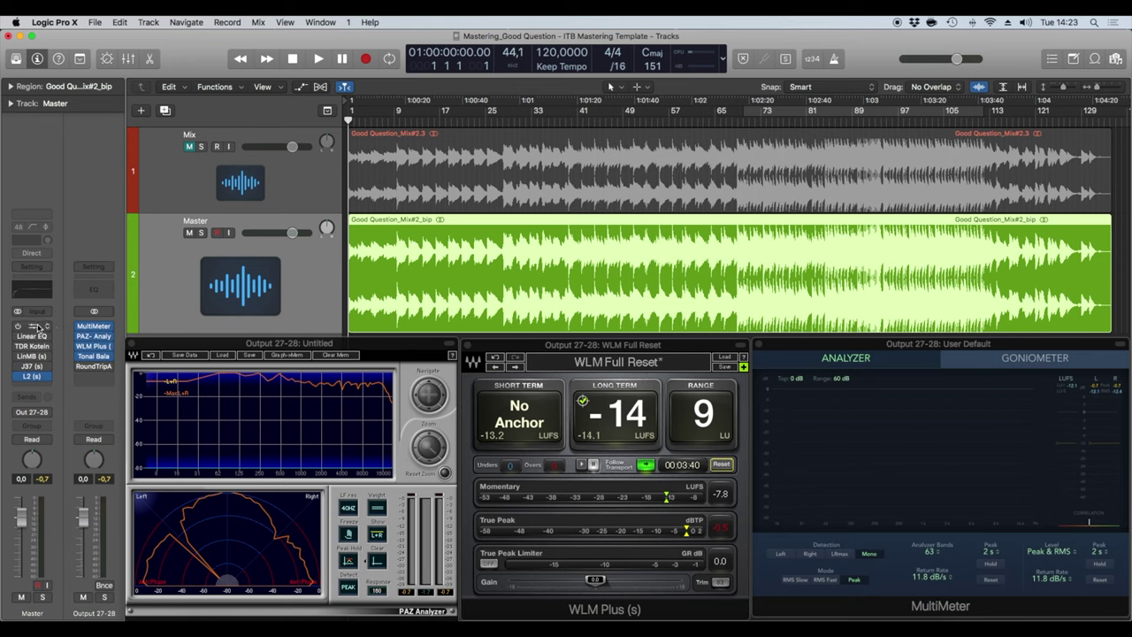
Step: Open the S1 Imager on the Master track and widen the stereo image to a Width of 1.45
click(38, 329)
drag(149, 51, 546, 186)
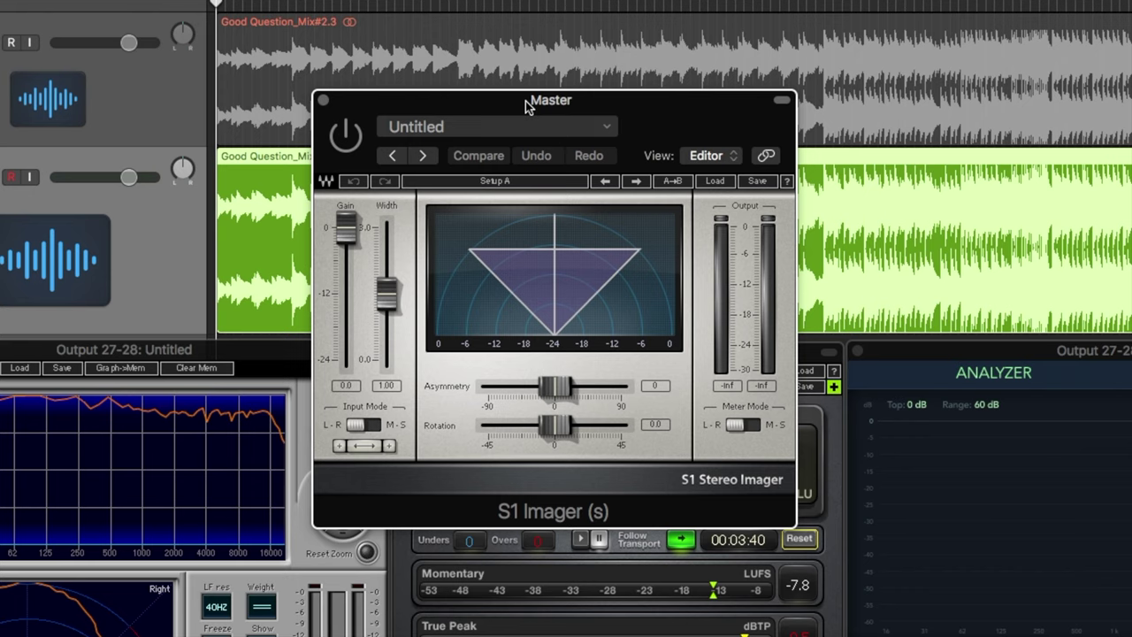
mouse_move(398, 285)
mouse_down()
mouse_move(398, 256)
mouse_move(397, 301)
mouse_move(398, 271)
mouse_up()
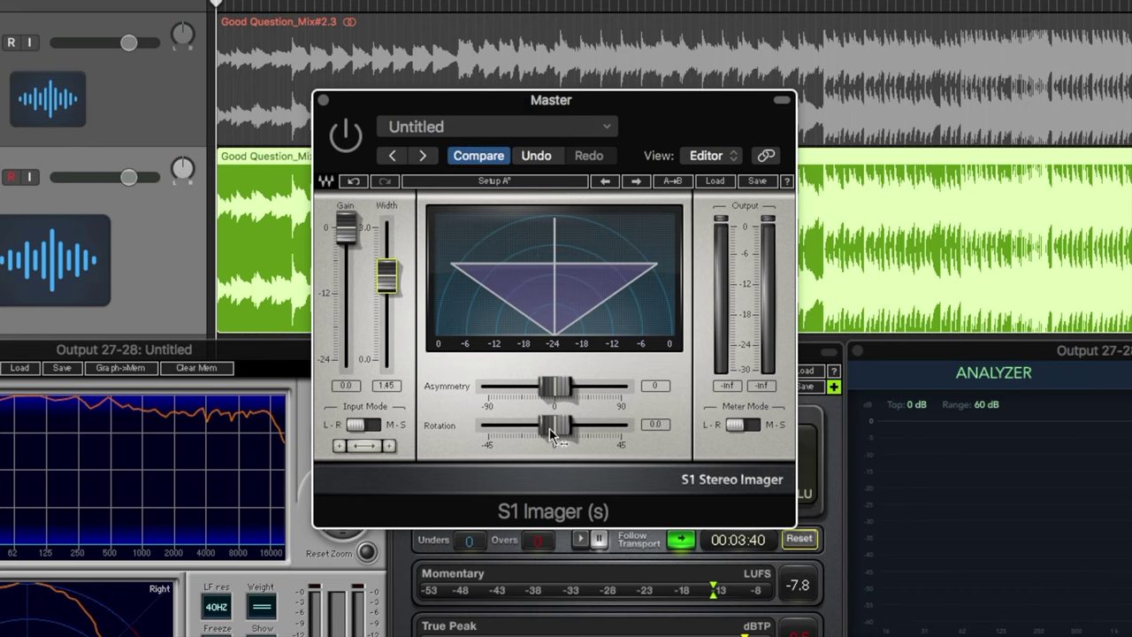
Step: Try tilting the stereo image in the S1 Imager with Asymmetry at -1 and Rotation at 2.5, -1.5 and -1.0
drag(555, 433, 559, 425)
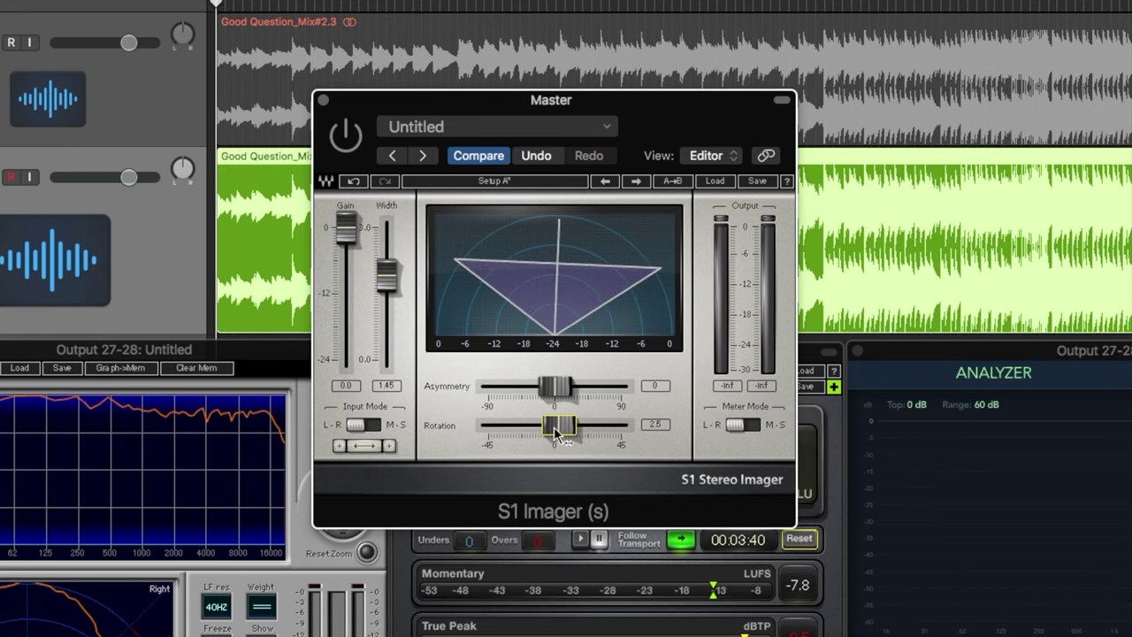
drag(560, 434, 554, 390)
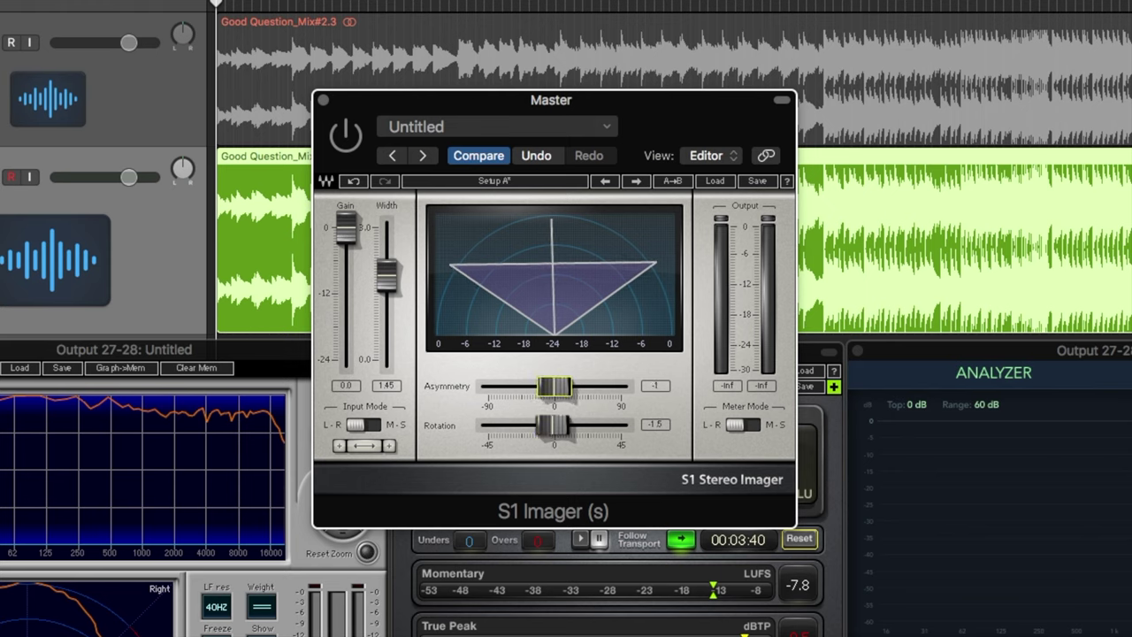
click(553, 425)
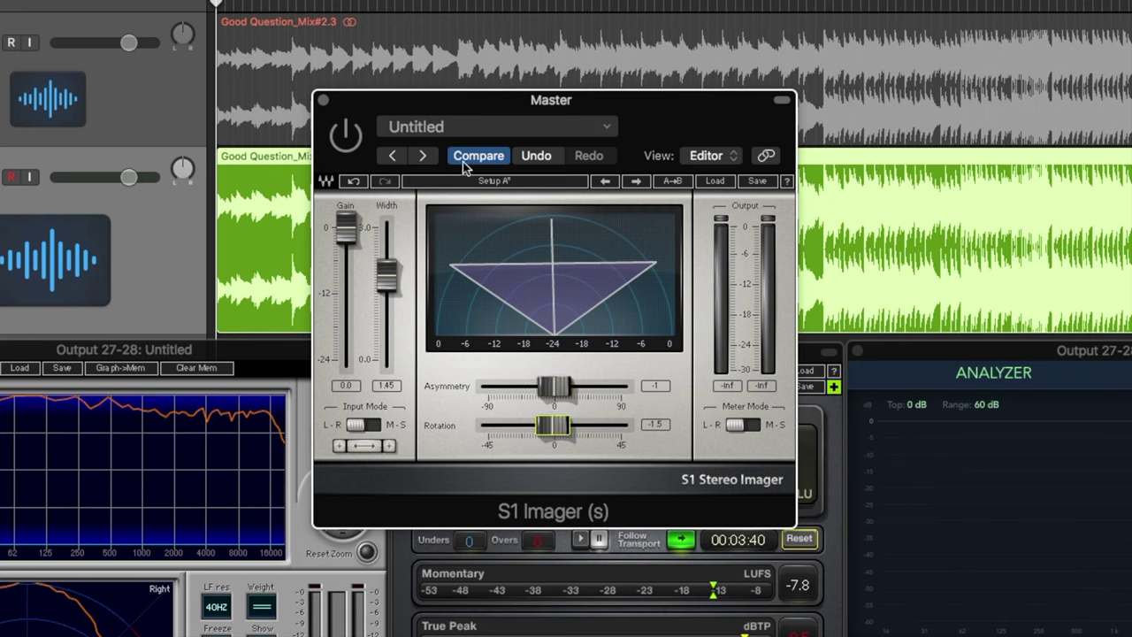
drag(558, 430, 559, 430)
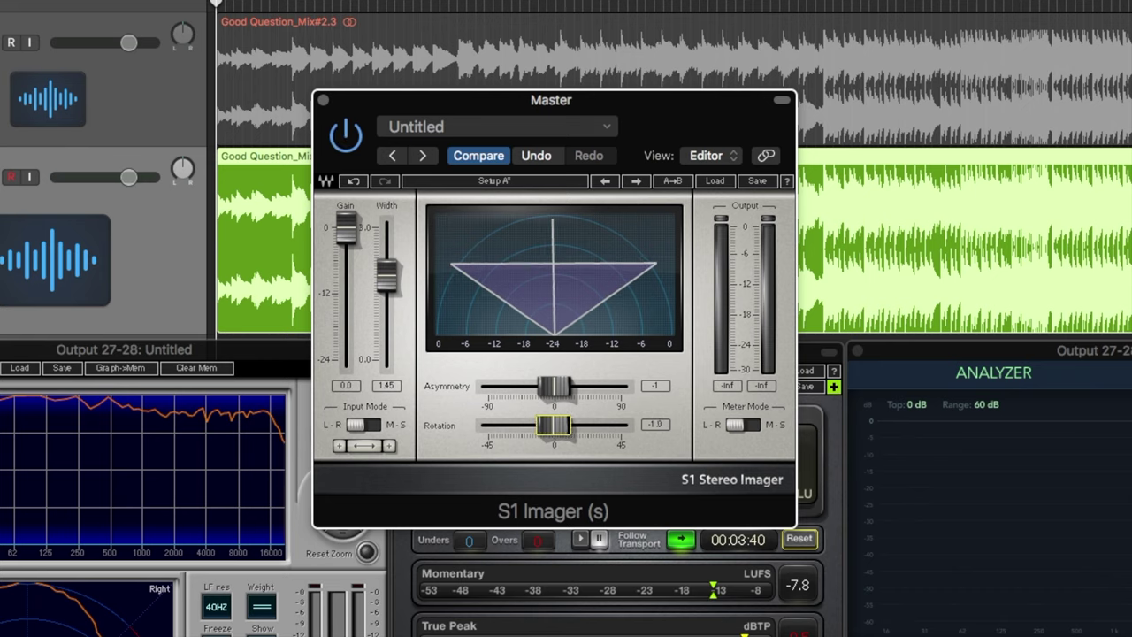
Step: Play the Master from the beginning and reset the S1 Imager's Asymmetry and Rotation to 0
double_click(221, 9)
drag(554, 387, 556, 387)
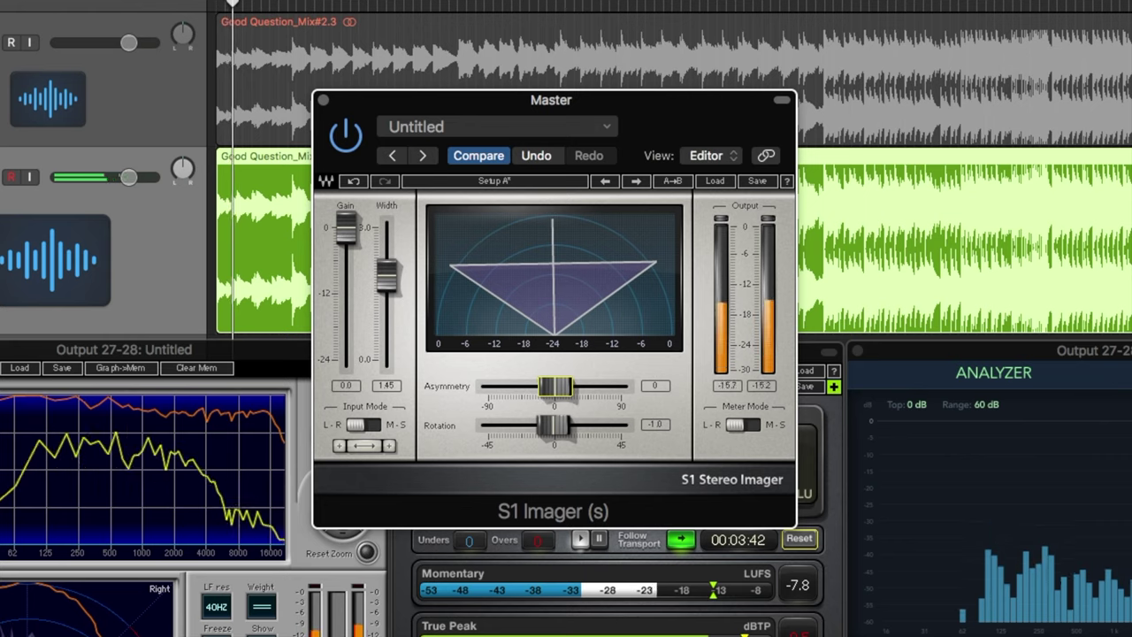
drag(555, 437, 560, 437)
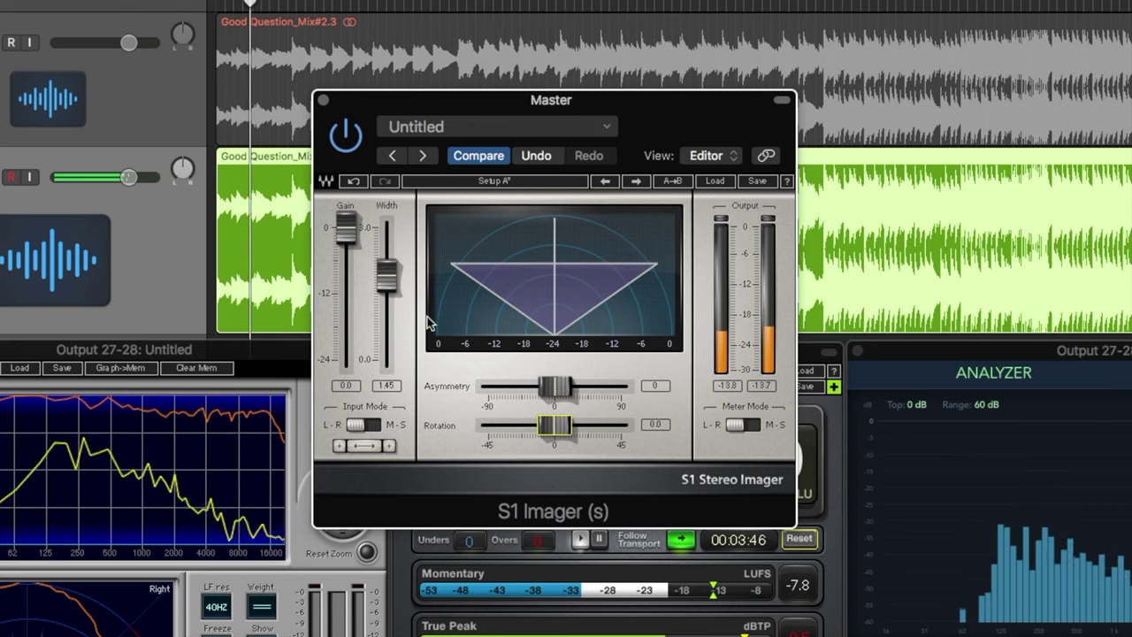
Step: Audition the S1 Imager's Width at 0.00, 3.00 and 1.05 during playback
drag(391, 285, 395, 364)
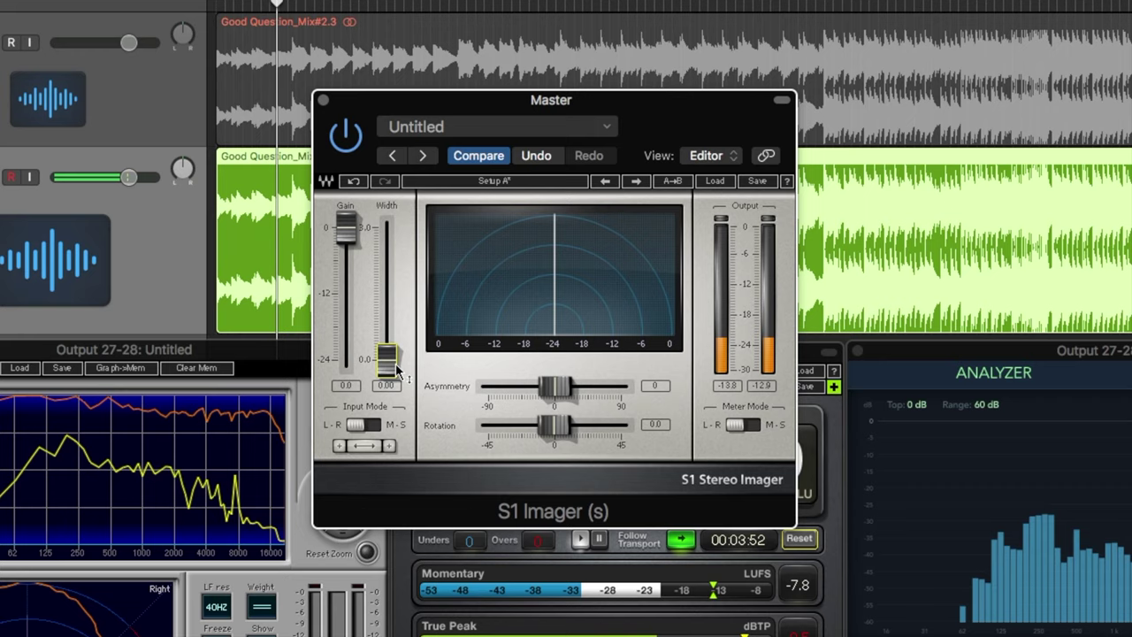
drag(399, 365, 386, 228)
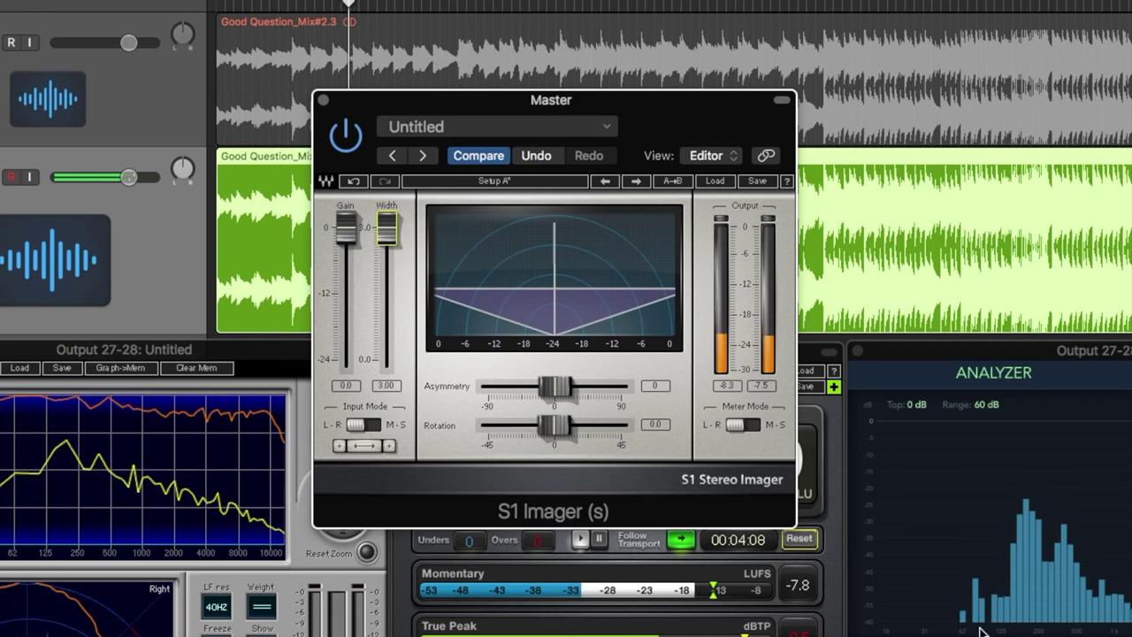
drag(396, 245, 386, 291)
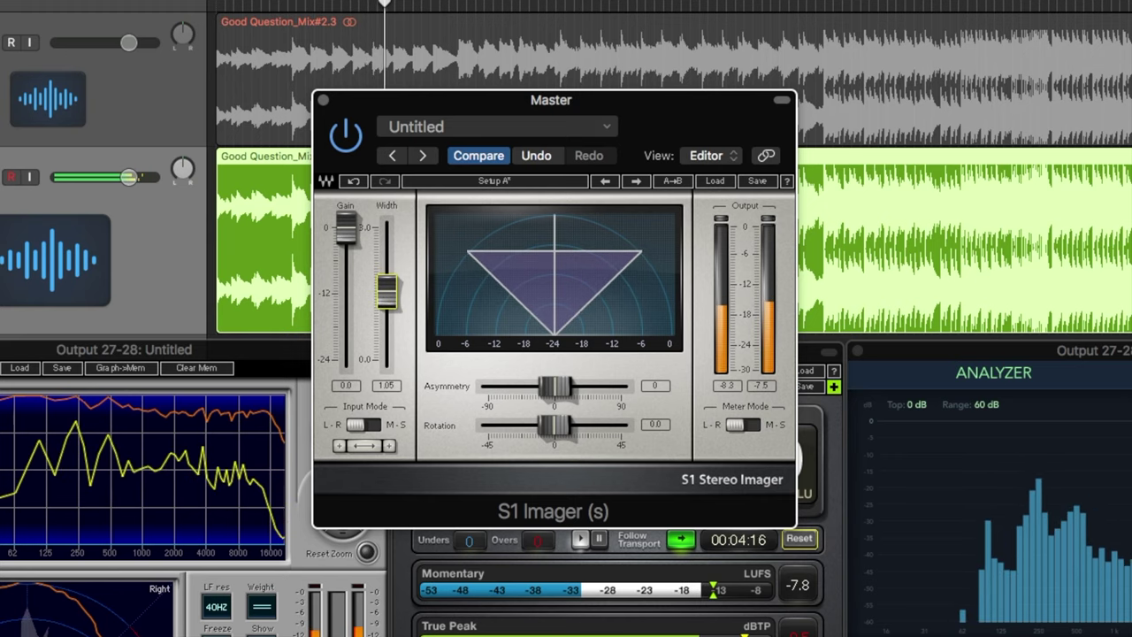
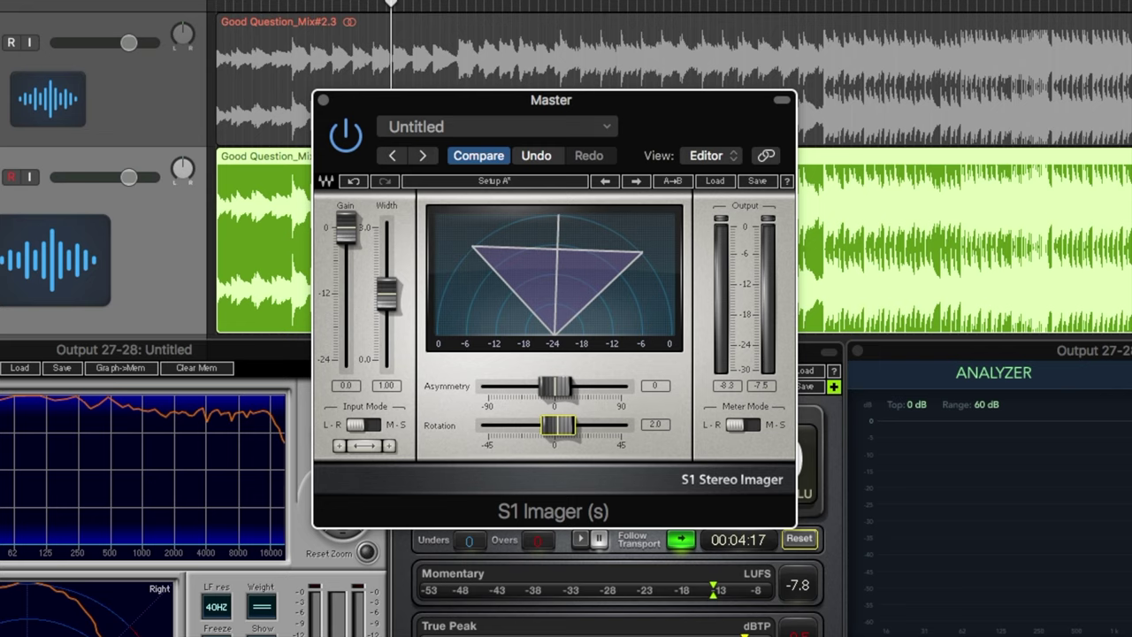
Step: Nudge the S1 Imager's Rotation up to 3.0 and step it back down to 0.0
key(Up)
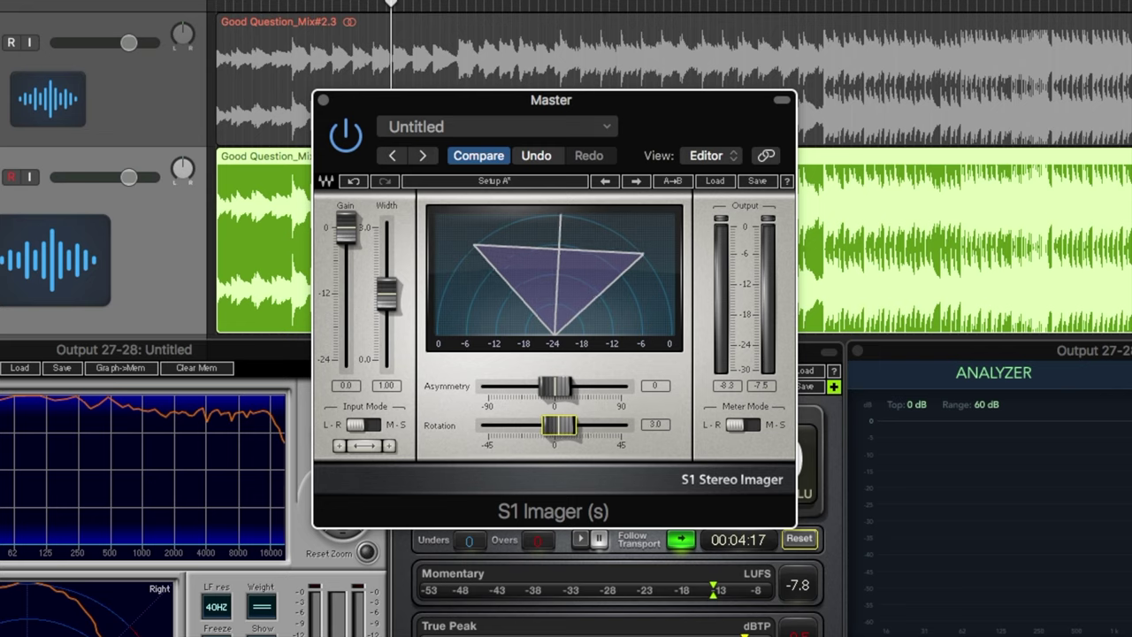
key(Down)
key(Down)
key(Down)
key(Down)
key(Down)
key(Down)
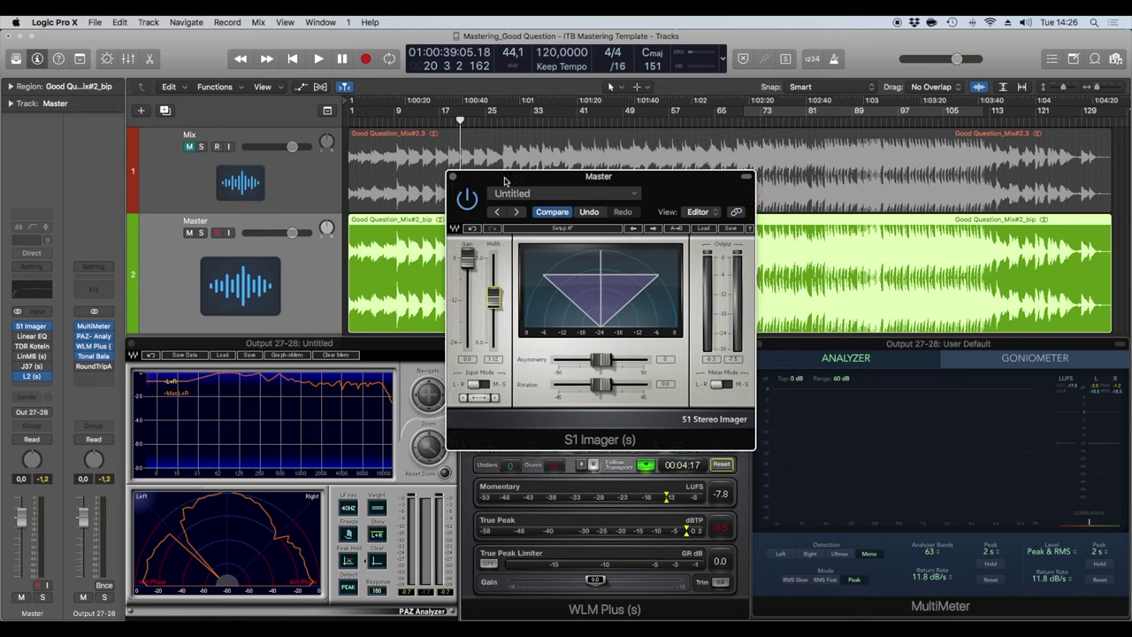
Step: Move the S1 Imager clear of the meters and play from around bar 68 while viewing the MultiMeter's Goniometer
drag(504, 180, 484, 68)
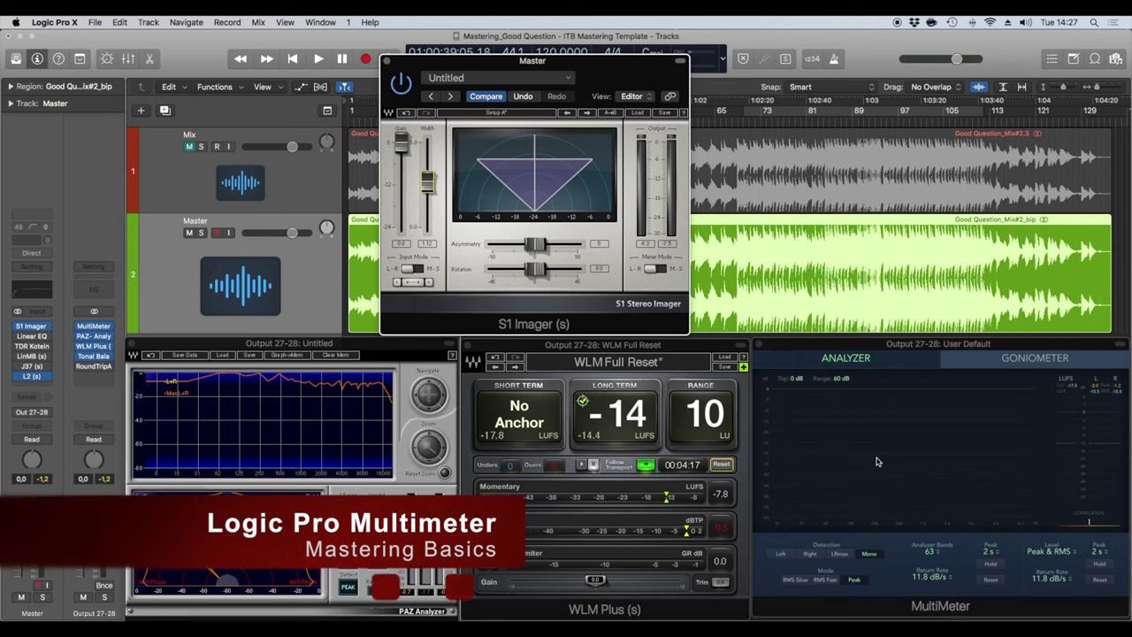
double_click(734, 112)
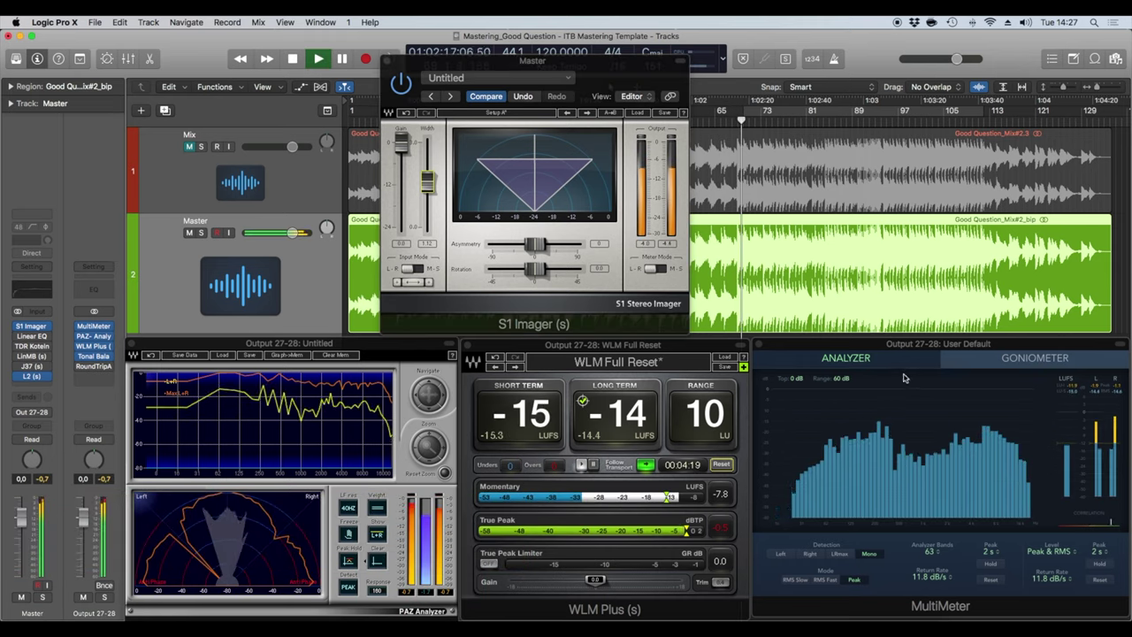
click(972, 358)
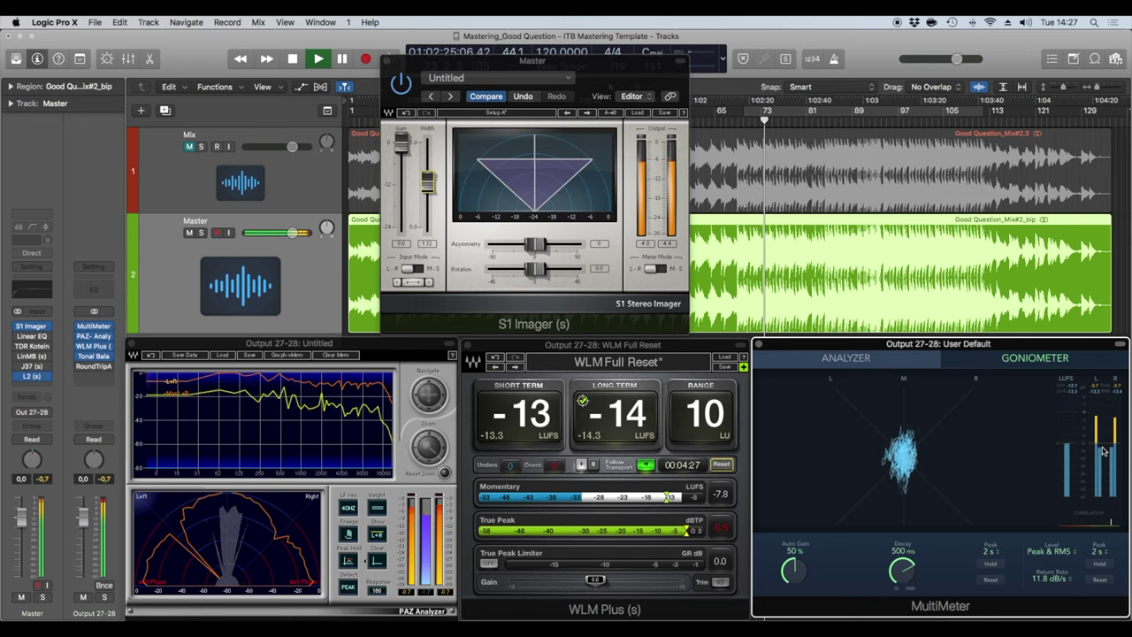
key(space)
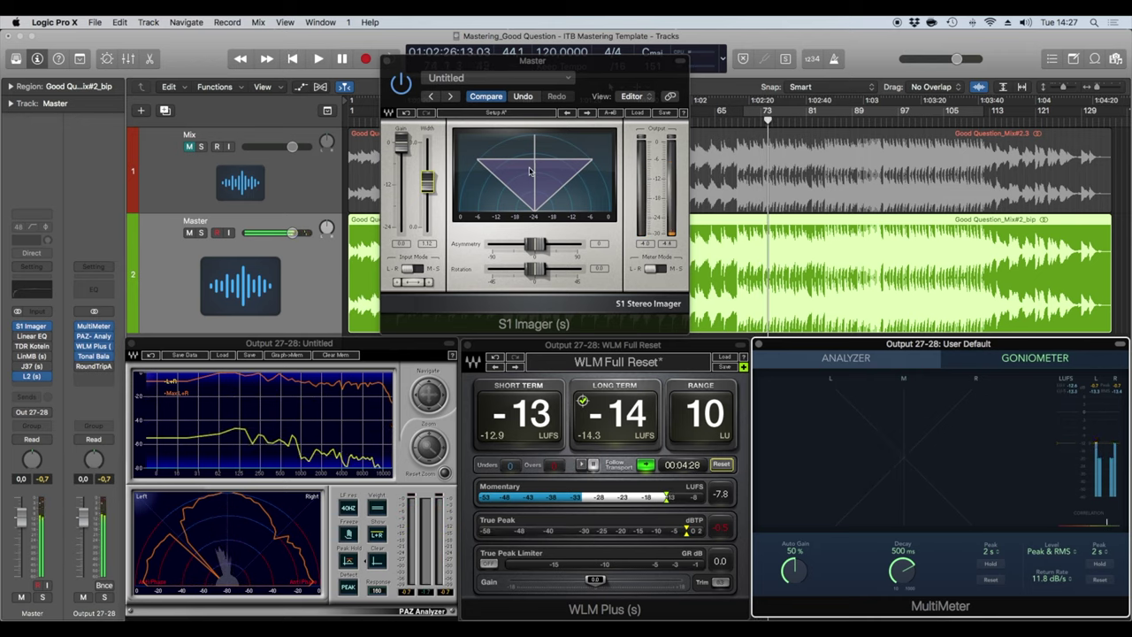
Step: Collapse the S1 Imager's Width to 0.00 and play the Master from the start to check the mono image
drag(439, 60, 487, 184)
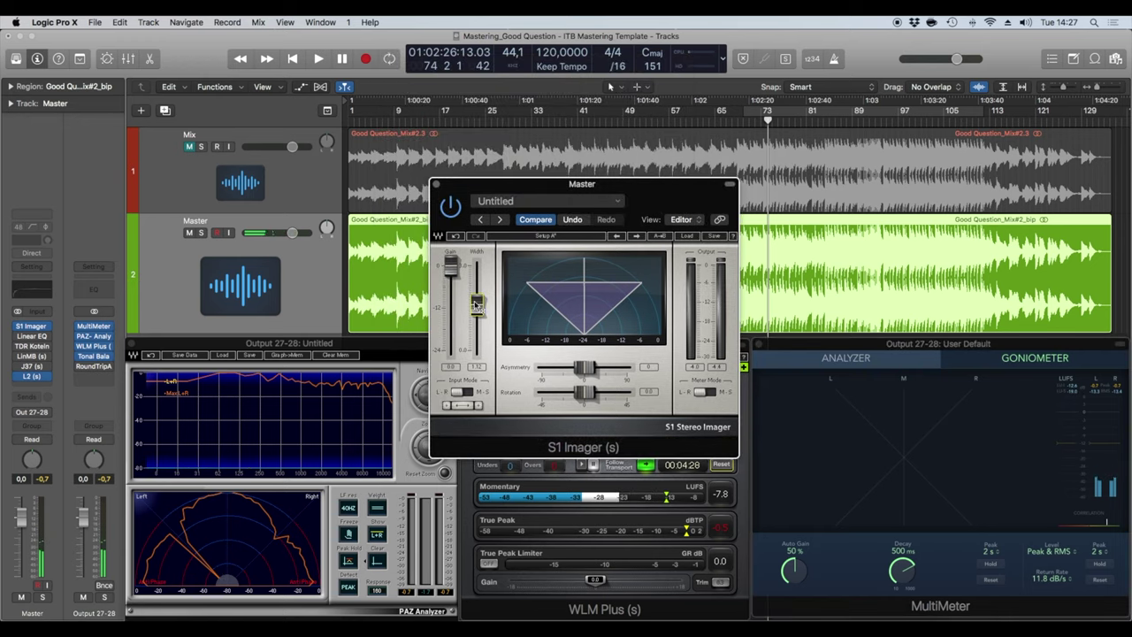
drag(475, 303, 476, 350)
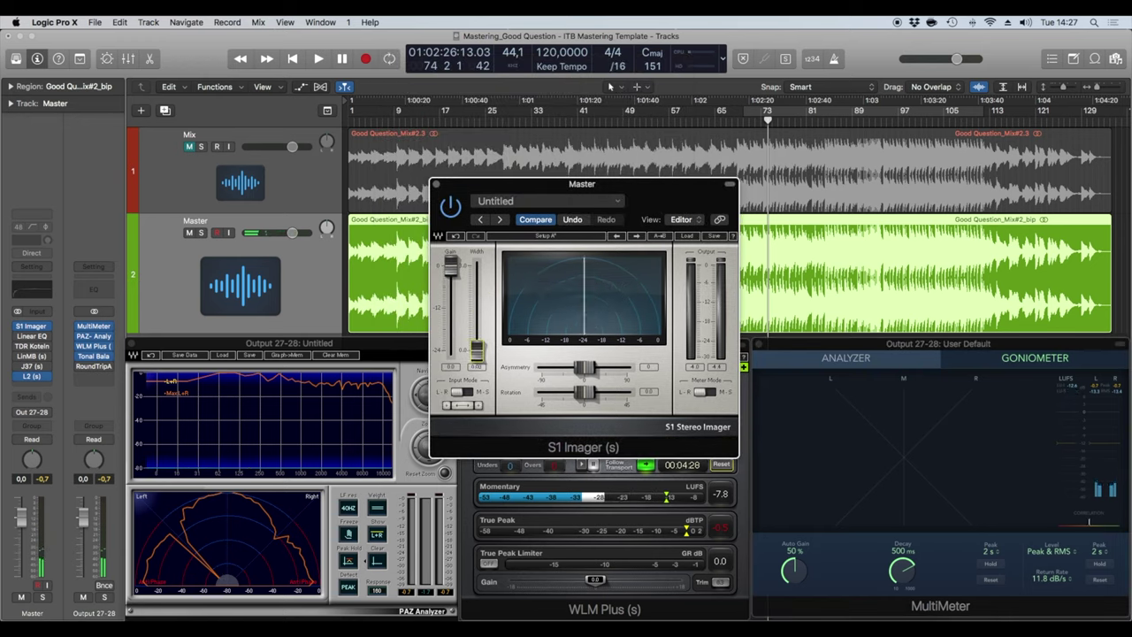
click(355, 125)
key(space)
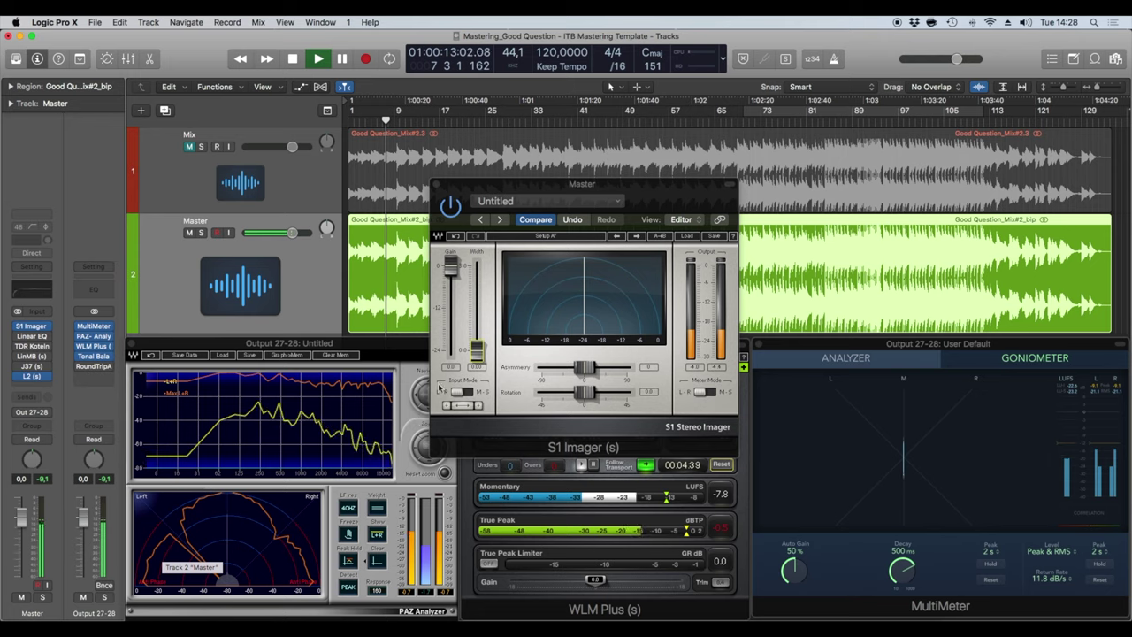
Step: Raise the S1 Imager's Width to about 0.71, clear the PAZ Analyzer's memory, and widen the image to 3.00 during playback
drag(475, 355, 476, 317)
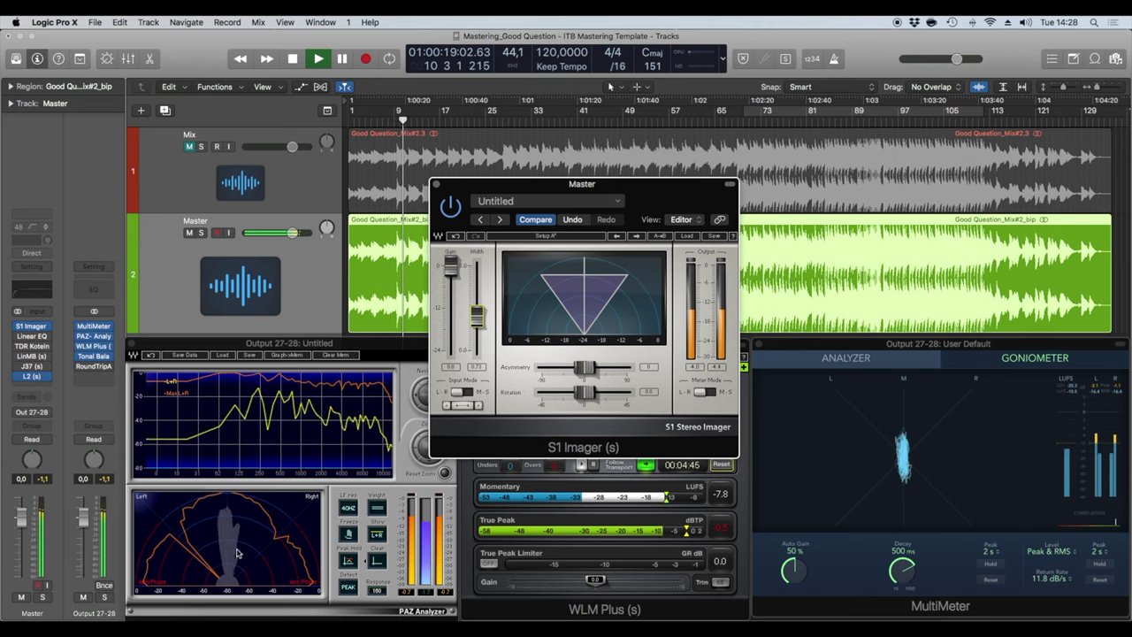
click(344, 356)
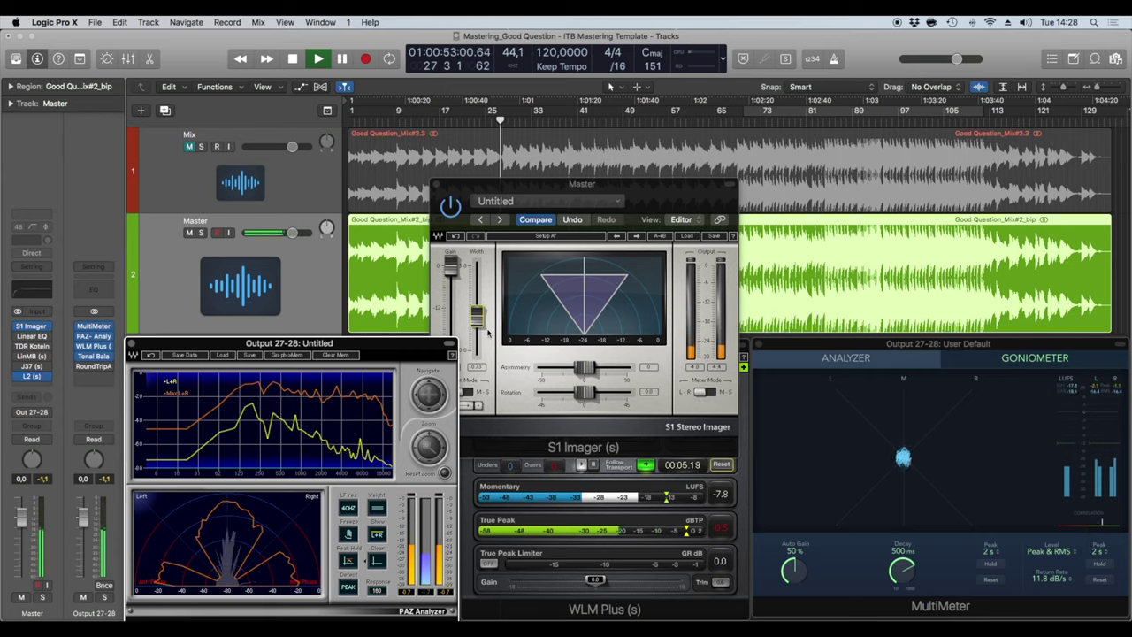
drag(483, 319, 482, 267)
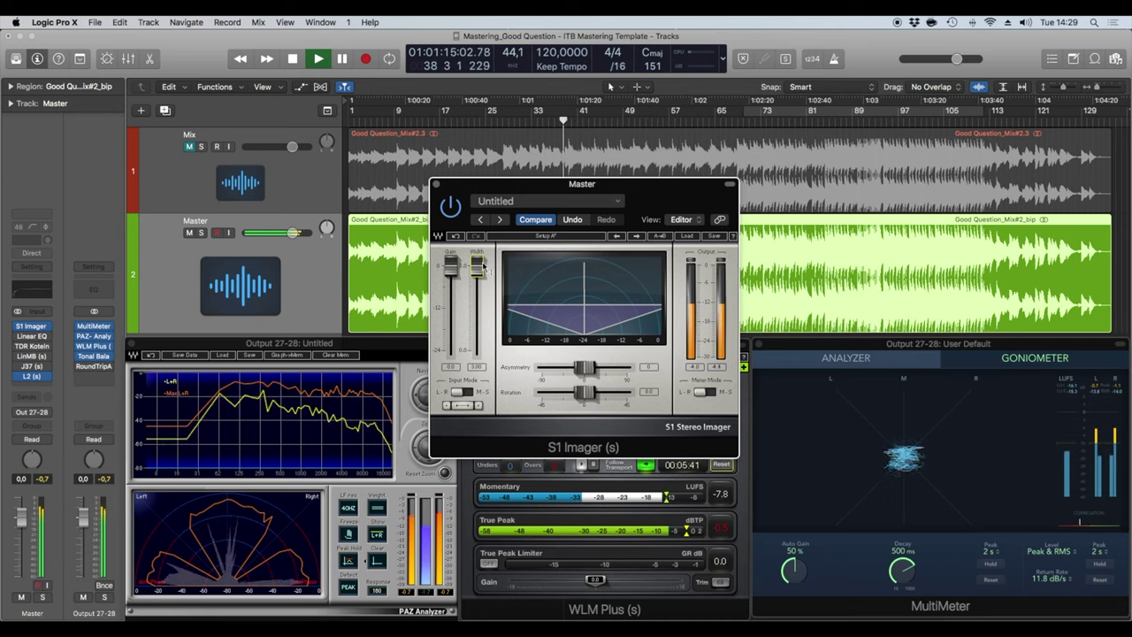
Step: Bring the S1 Imager's Width back to 1.00 during playback and bypass the plug-in
drag(476, 268, 476, 301)
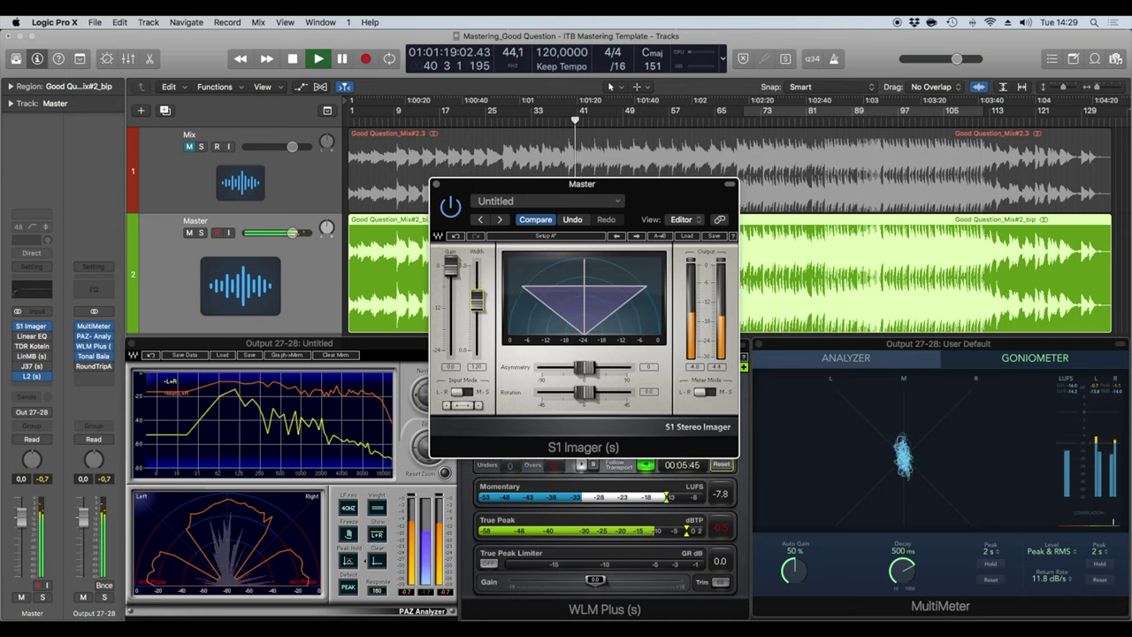
drag(476, 300, 485, 315)
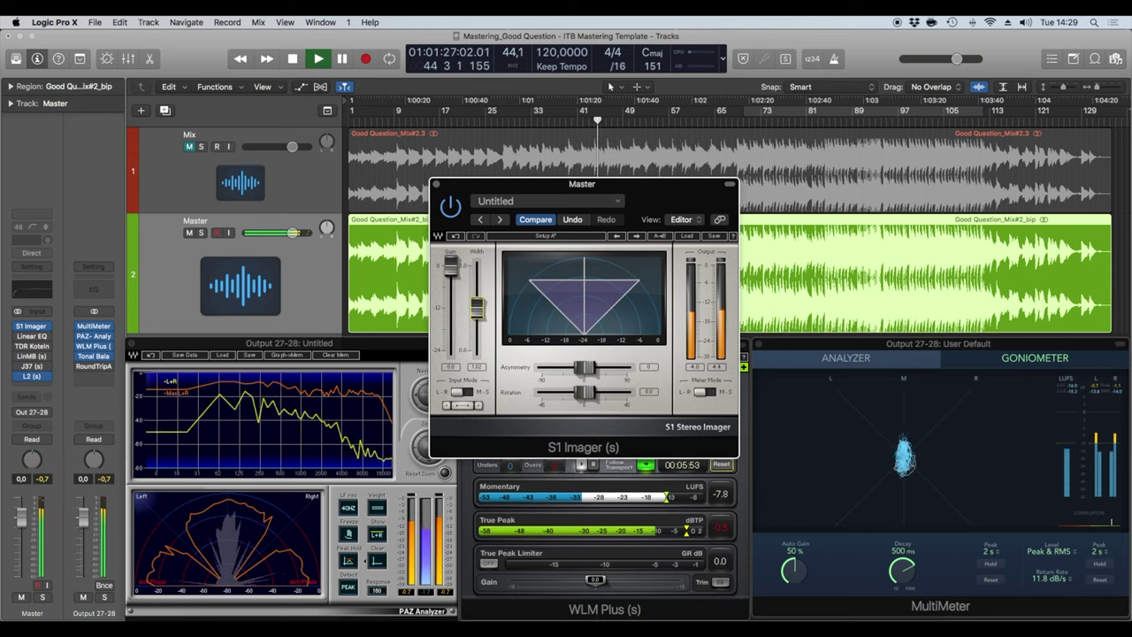
click(448, 208)
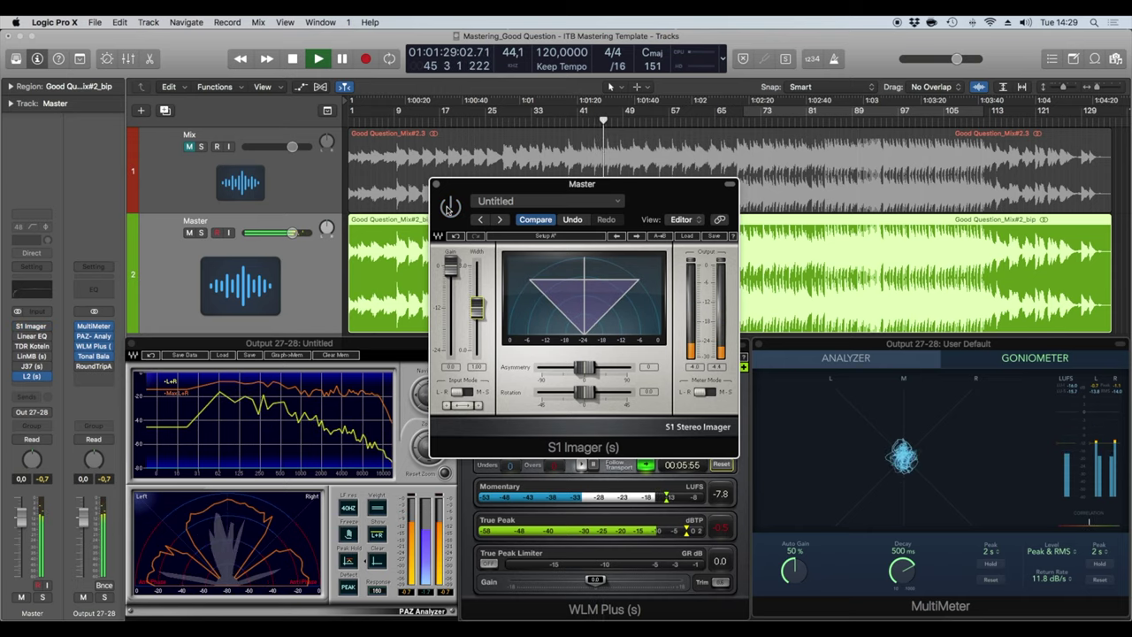
Step: Check the PAZ Analyzer and the MultiMeter's correlation meter, stop playback and close the S1 Imager
click(344, 354)
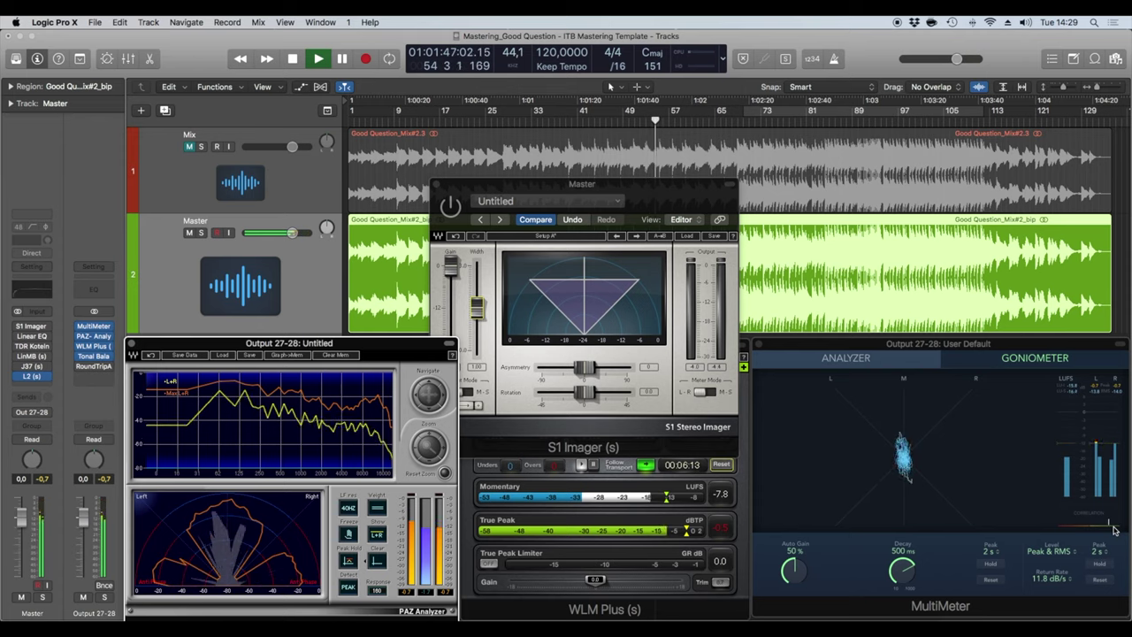
key(space)
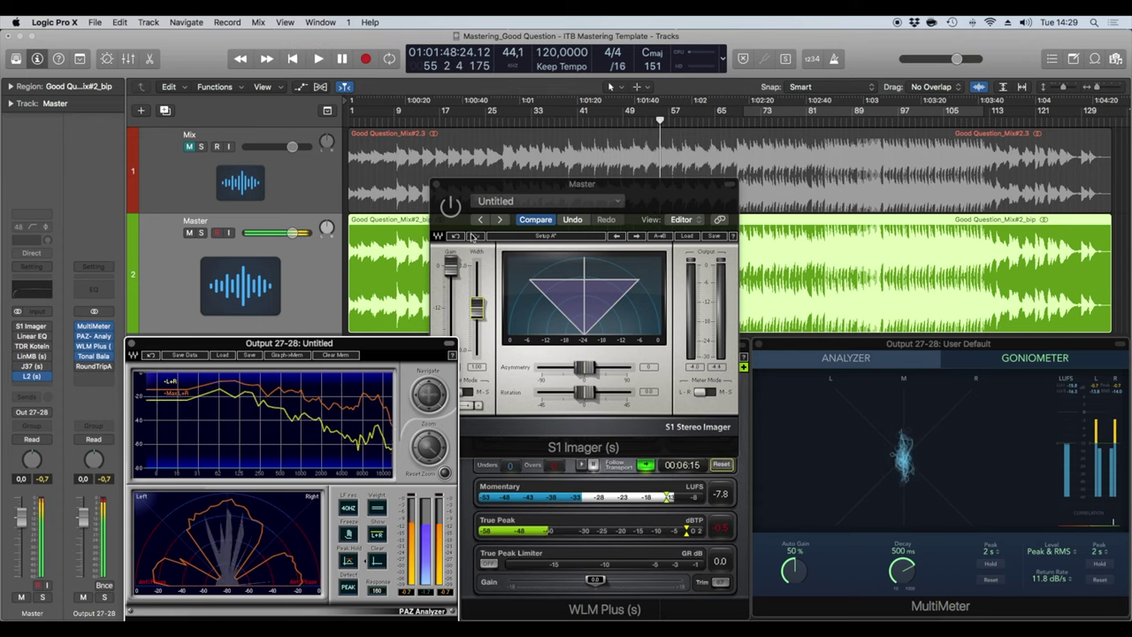
drag(449, 192, 449, 183)
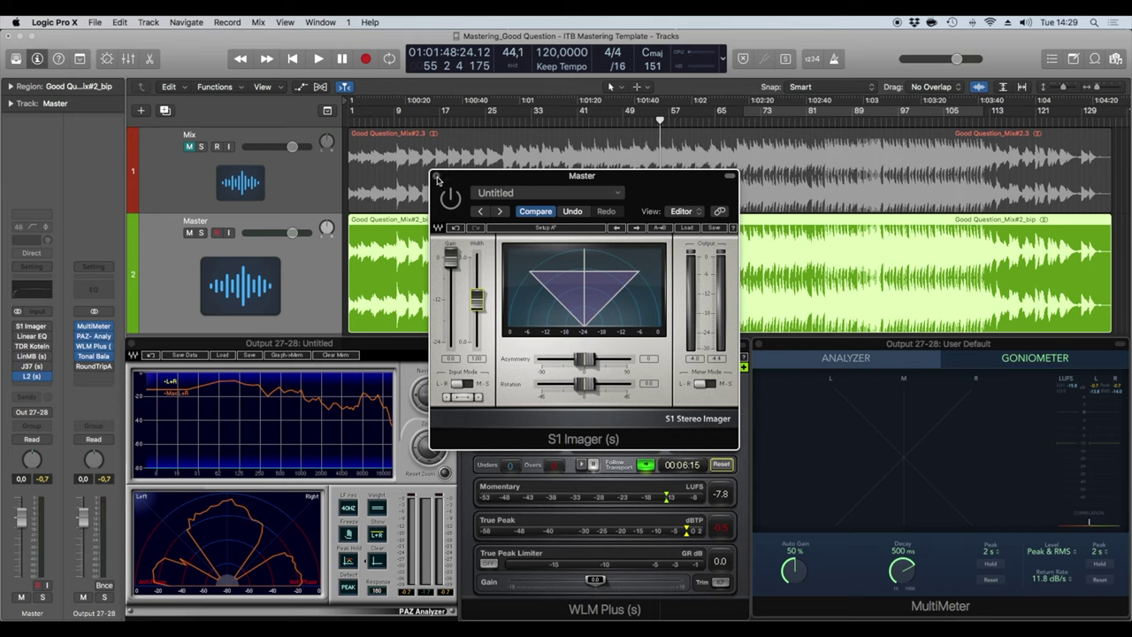
click(436, 177)
Step: Open the Master's Linear Phase EQ and place its window over the middle of the track area
mouse_move(34, 335)
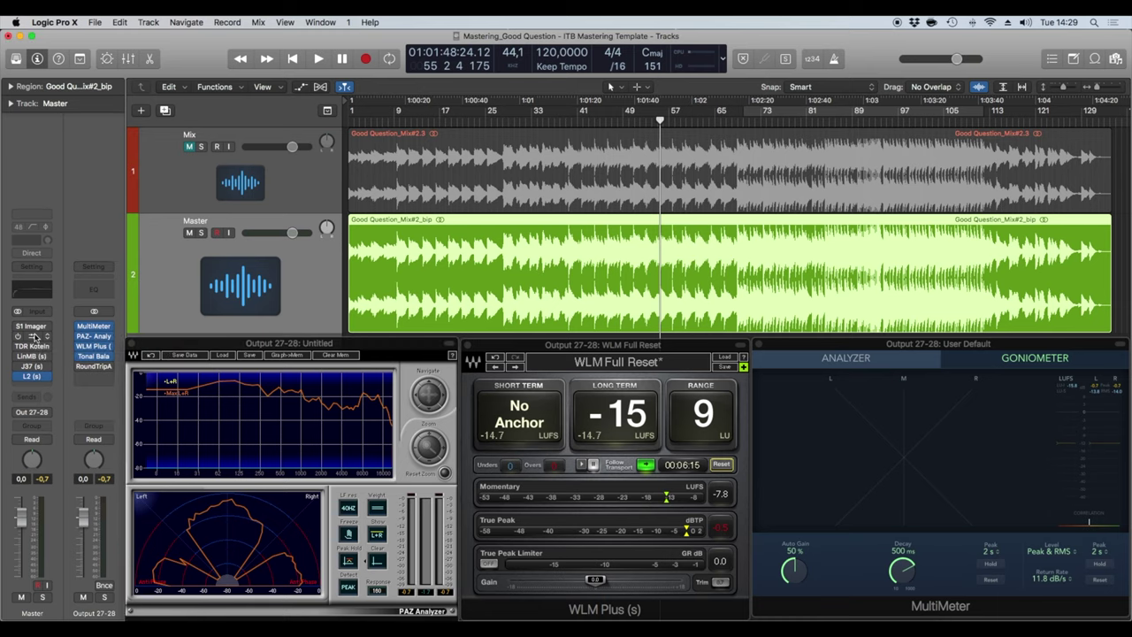
click(33, 336)
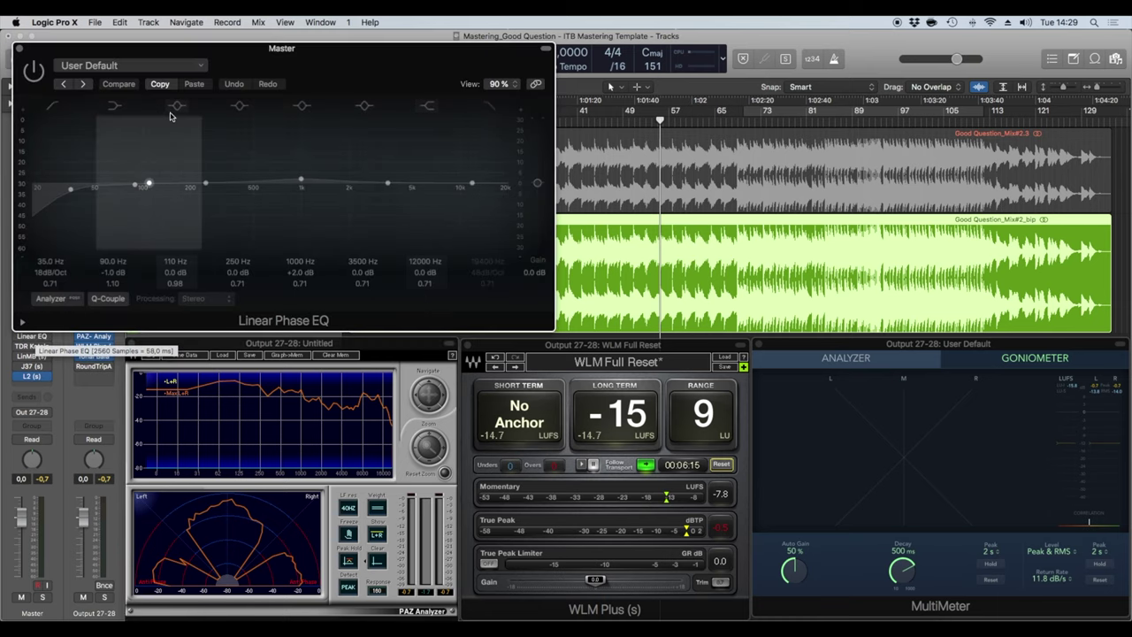
drag(205, 48, 467, 69)
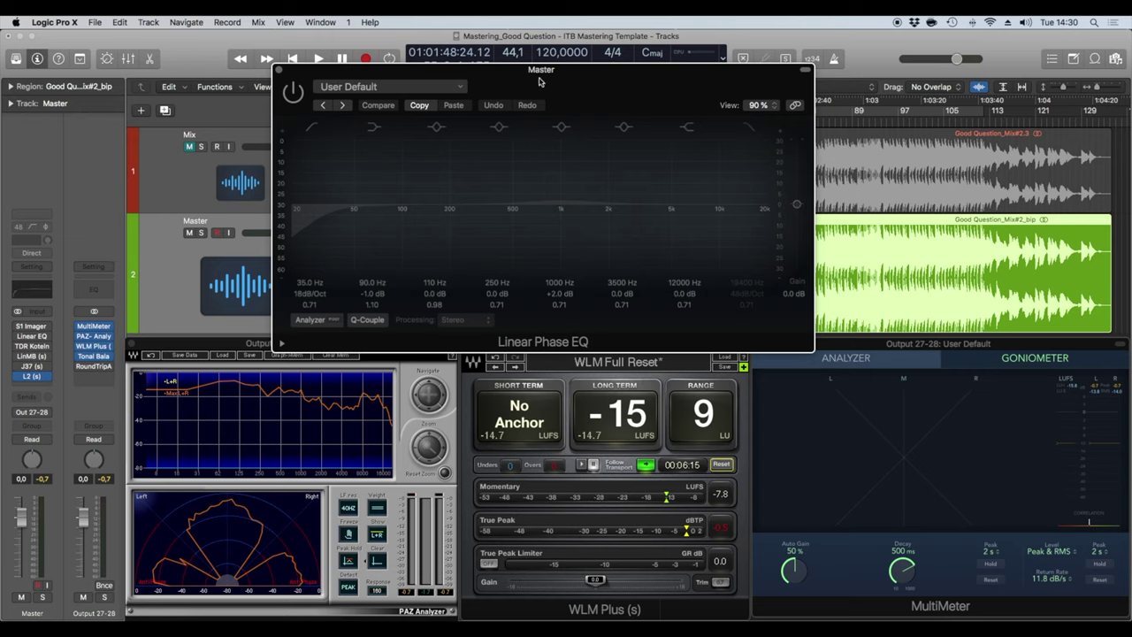
drag(535, 73, 539, 171)
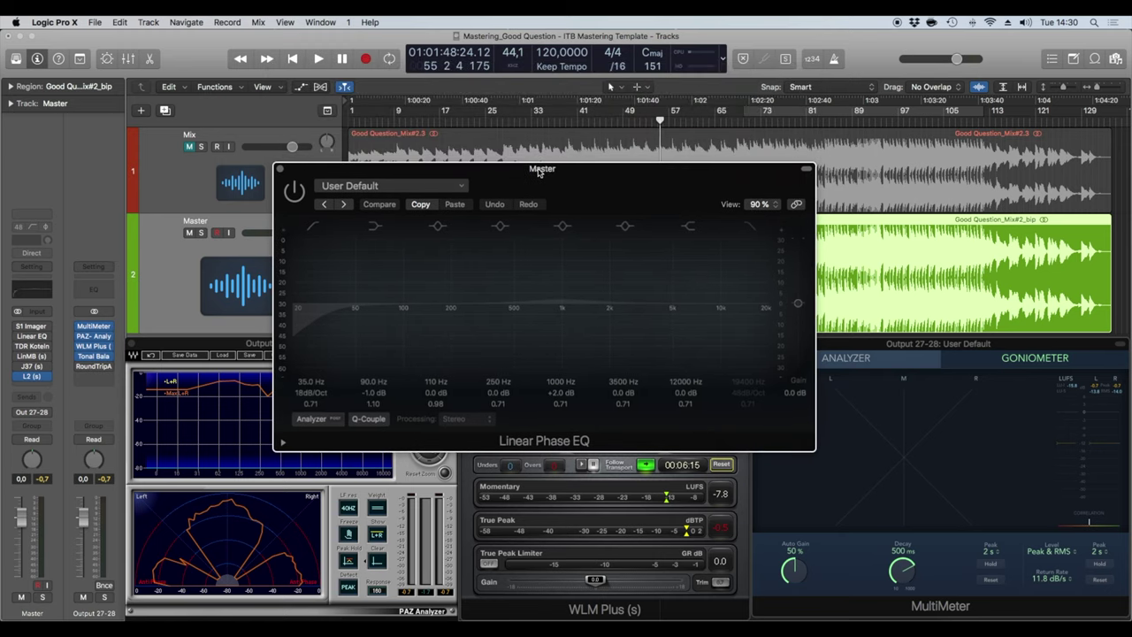
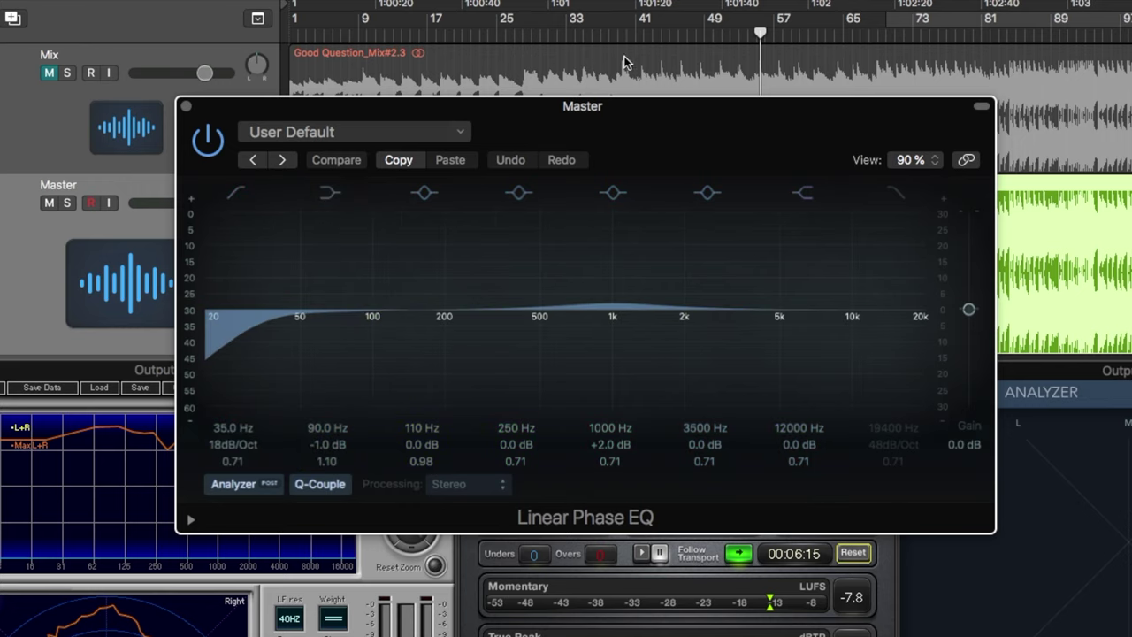
Step: Bypass the Linear Phase EQ, play the cycled section from about bar 69, and switch the EQ on and off to compare
drag(628, 38, 488, 38)
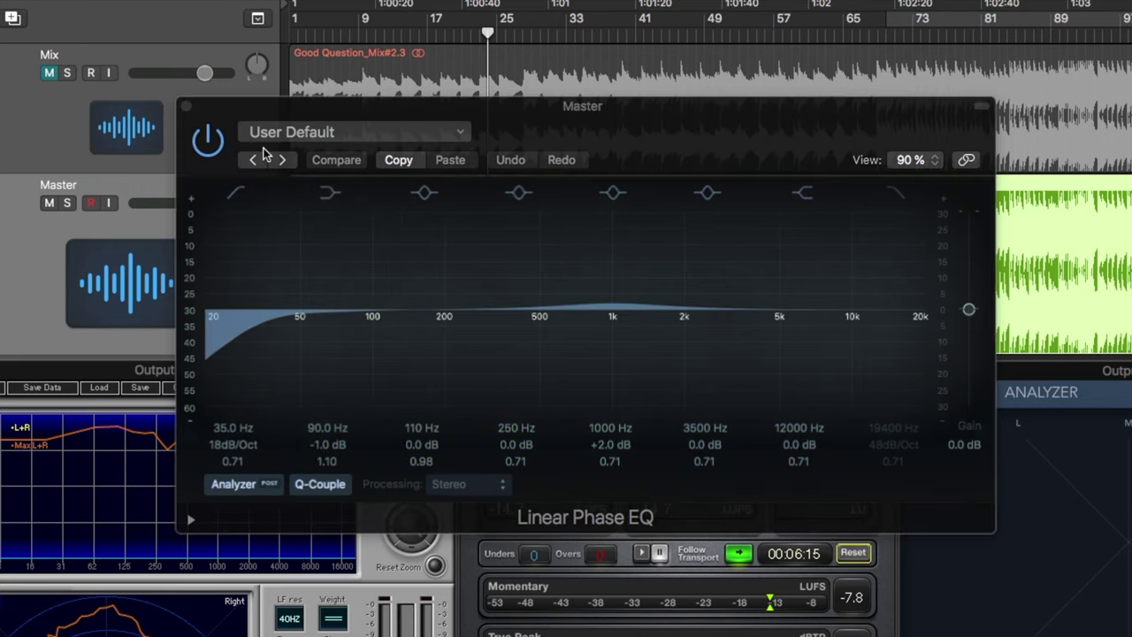
click(207, 141)
click(907, 31)
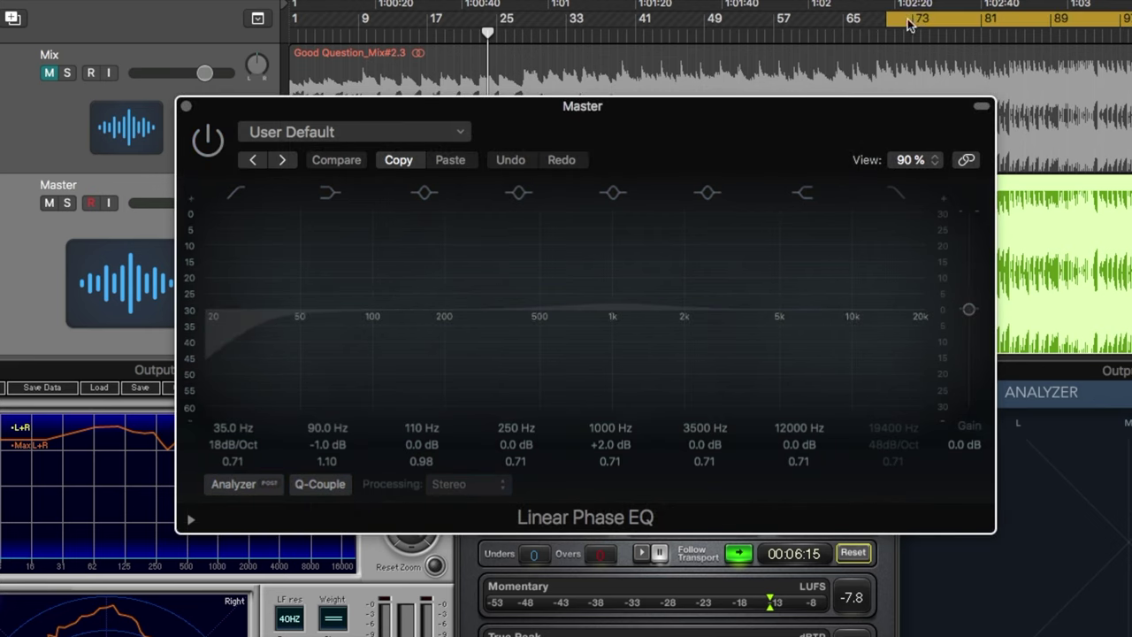
key(space)
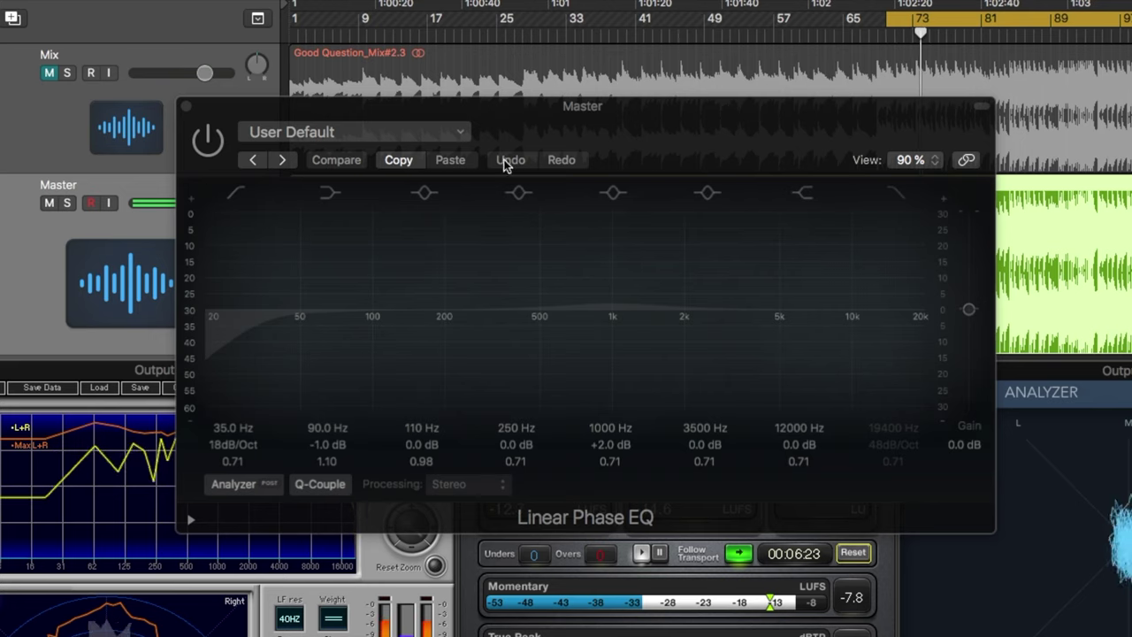
click(206, 141)
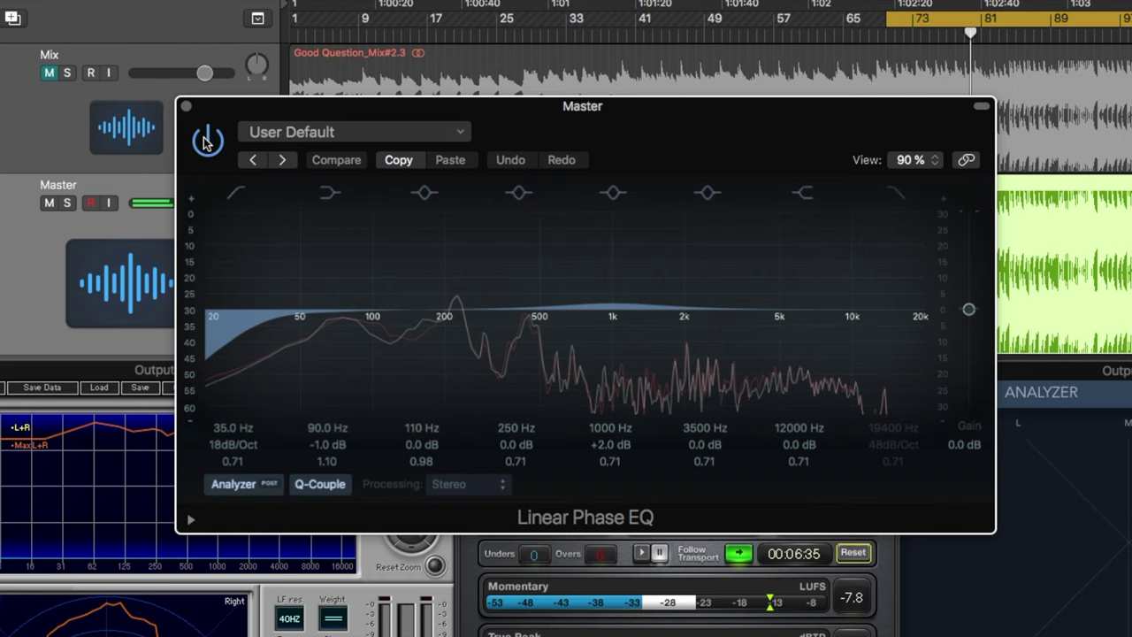
click(206, 142)
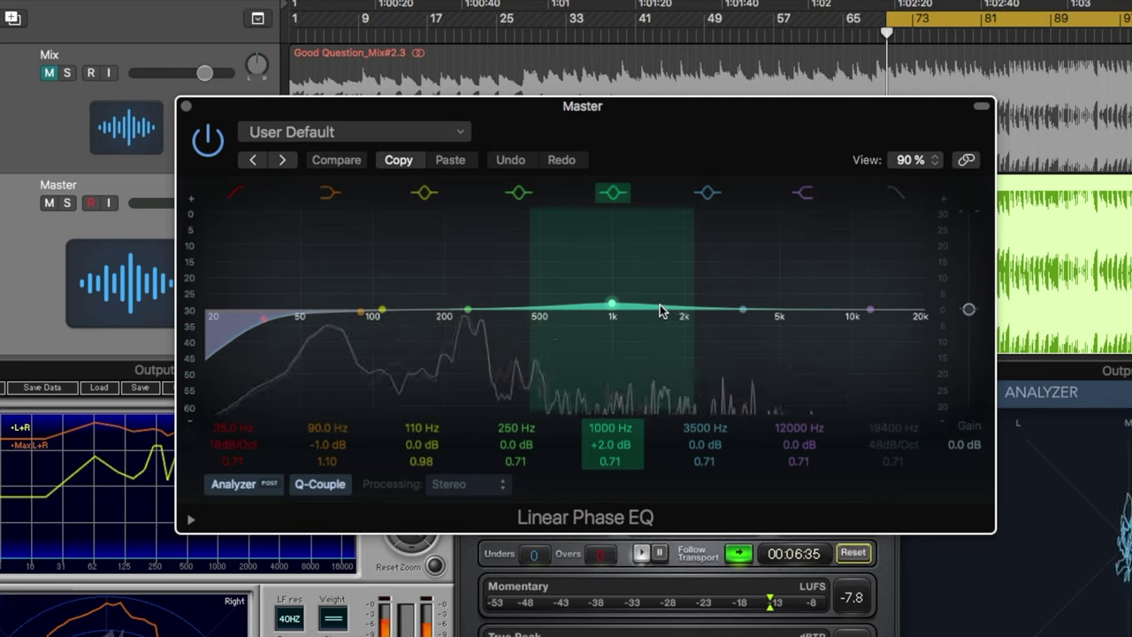
Step: Switch the EQ's 1000 Hz band off and on again during playback to hear its effect, and close the EQ
click(609, 194)
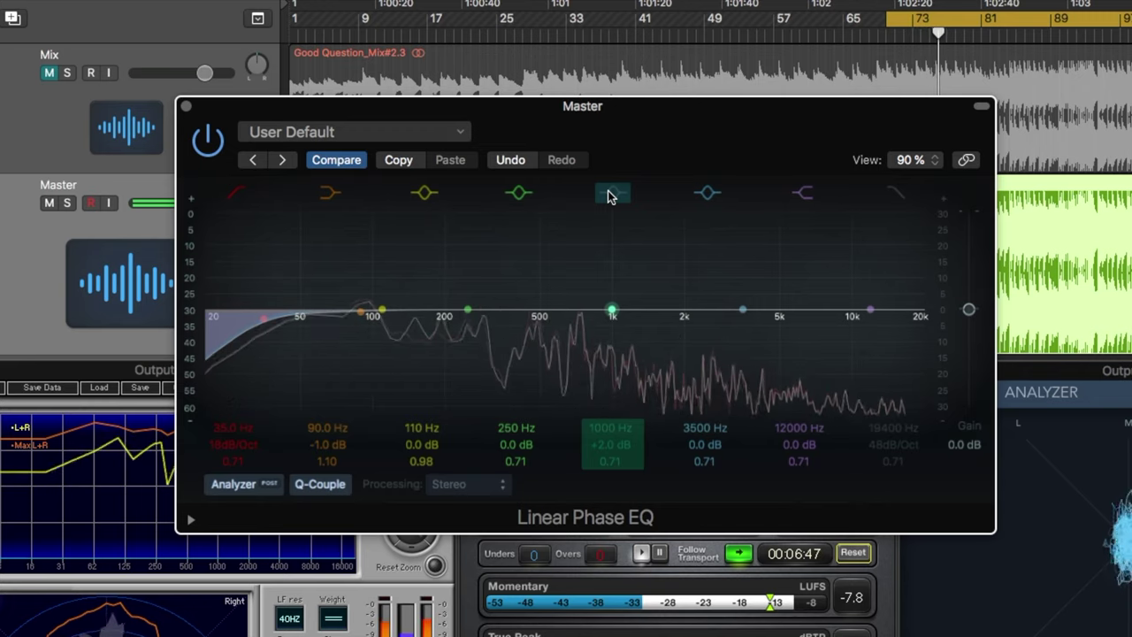
click(610, 192)
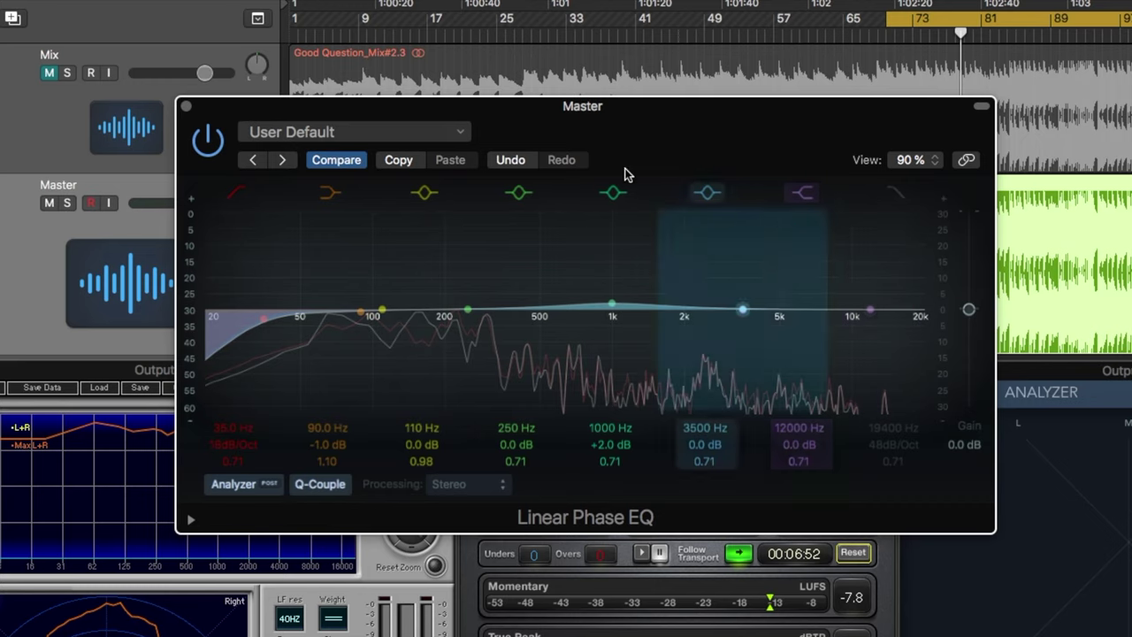
click(186, 107)
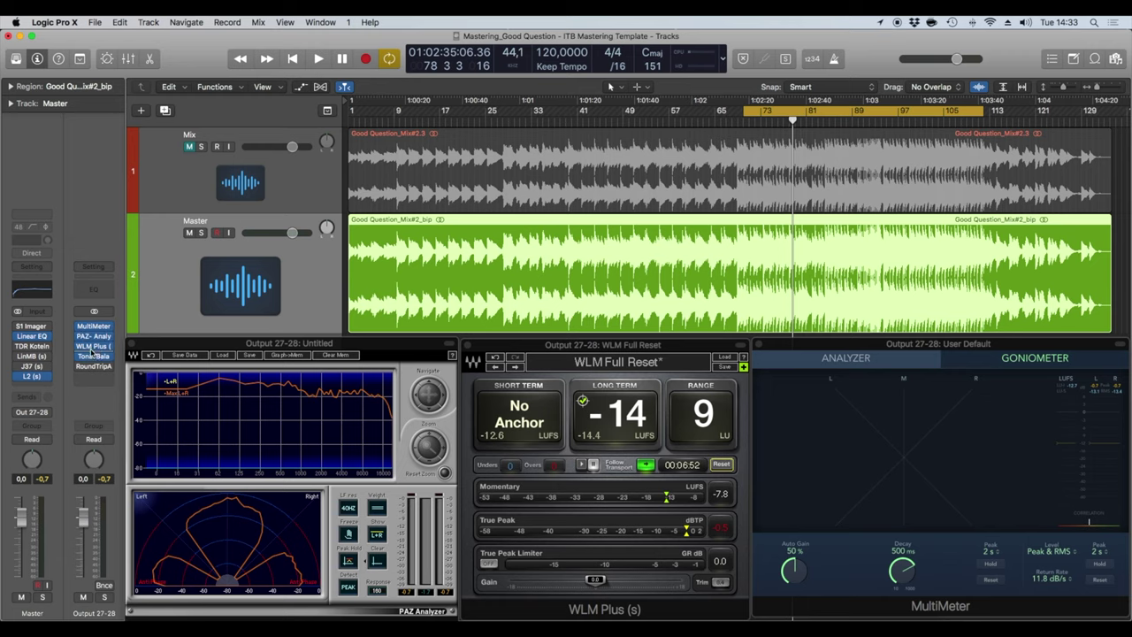
Step: Open Tonal Balance Control on the output, play from about bar 69 to compare the master with the Modern target, and close it
click(94, 357)
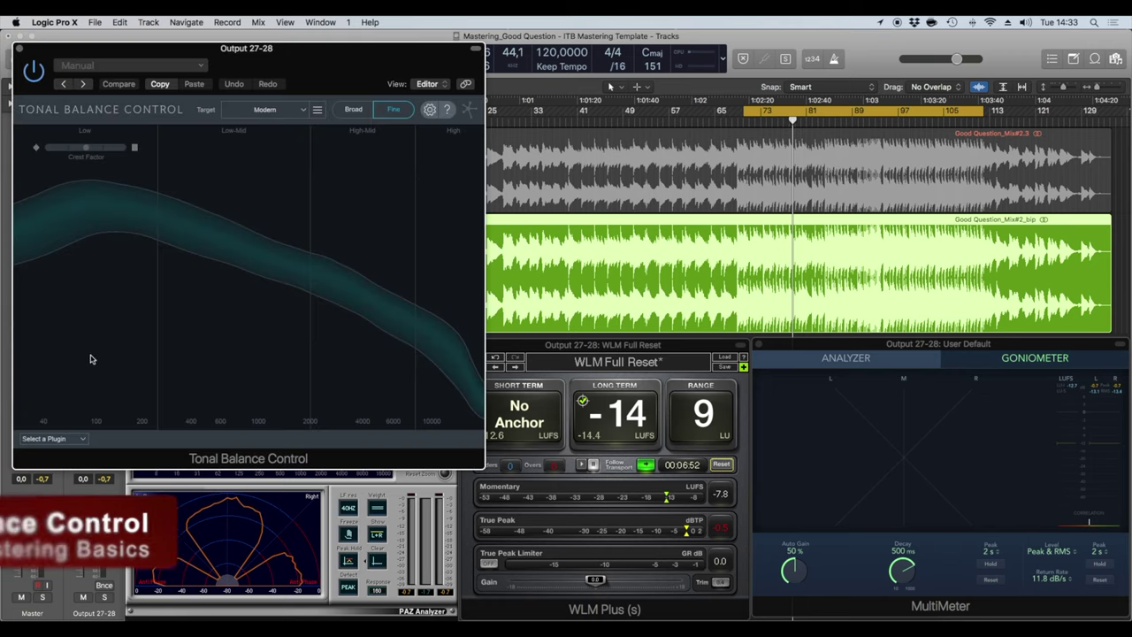
drag(217, 56, 359, 82)
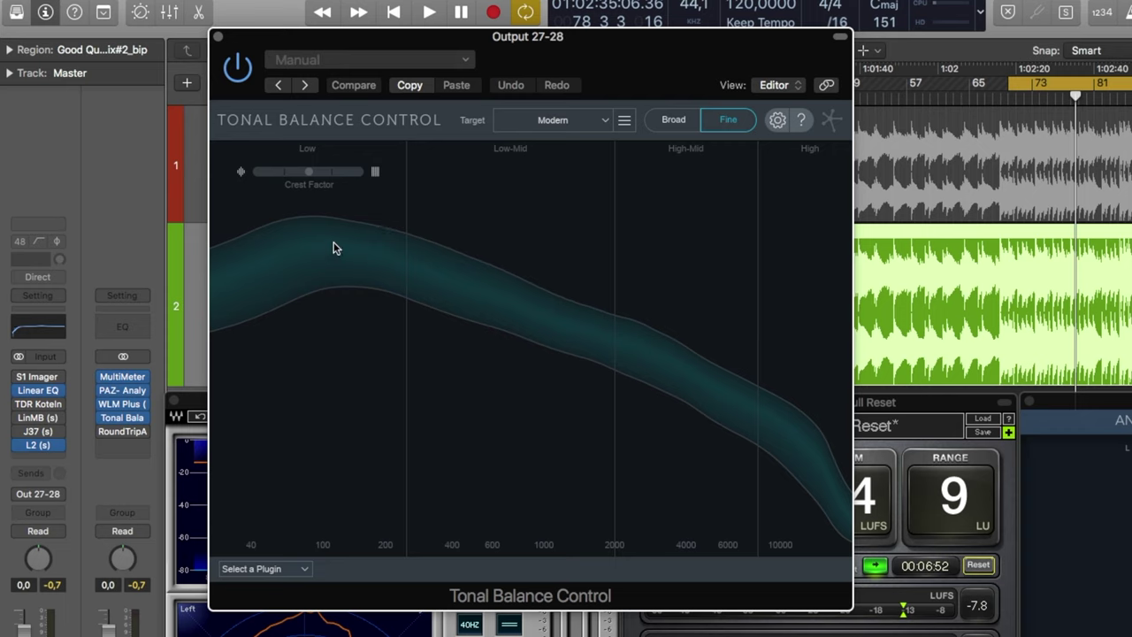
double_click(1011, 96)
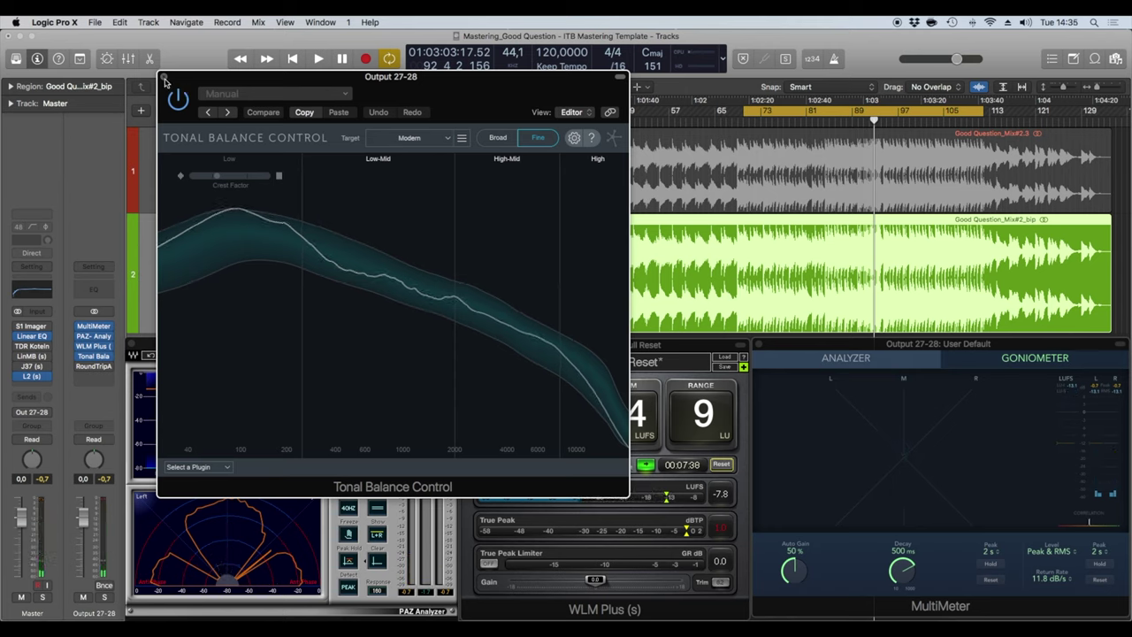
click(164, 78)
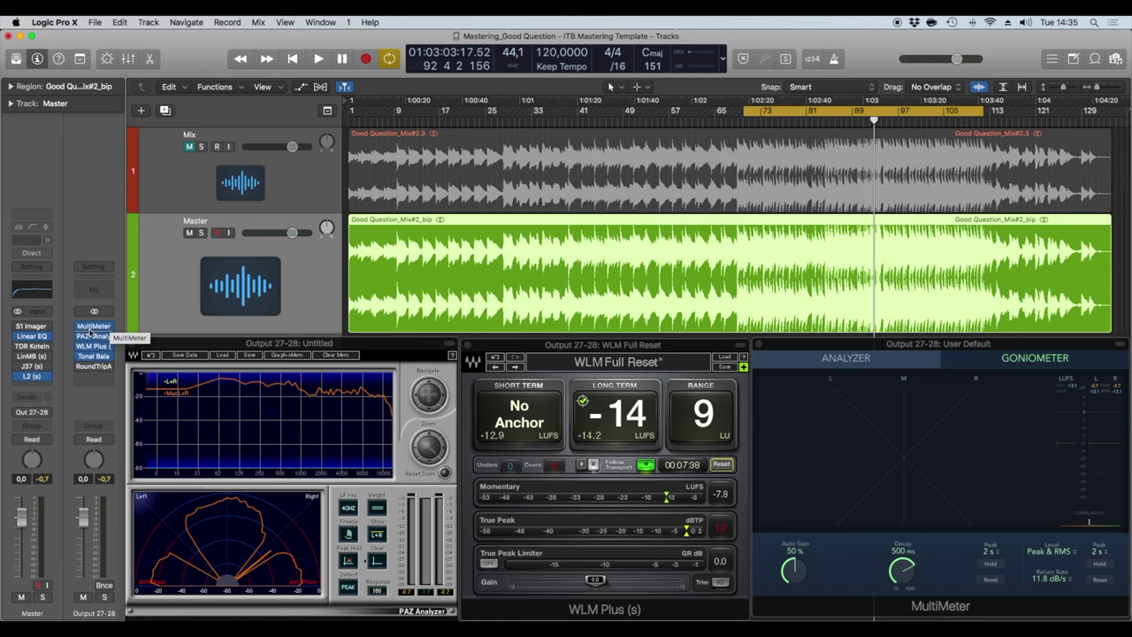
Step: Open the Master's TDR Kotelnikov compressor and move its window over the middle of the track area
click(32, 345)
drag(146, 55, 490, 174)
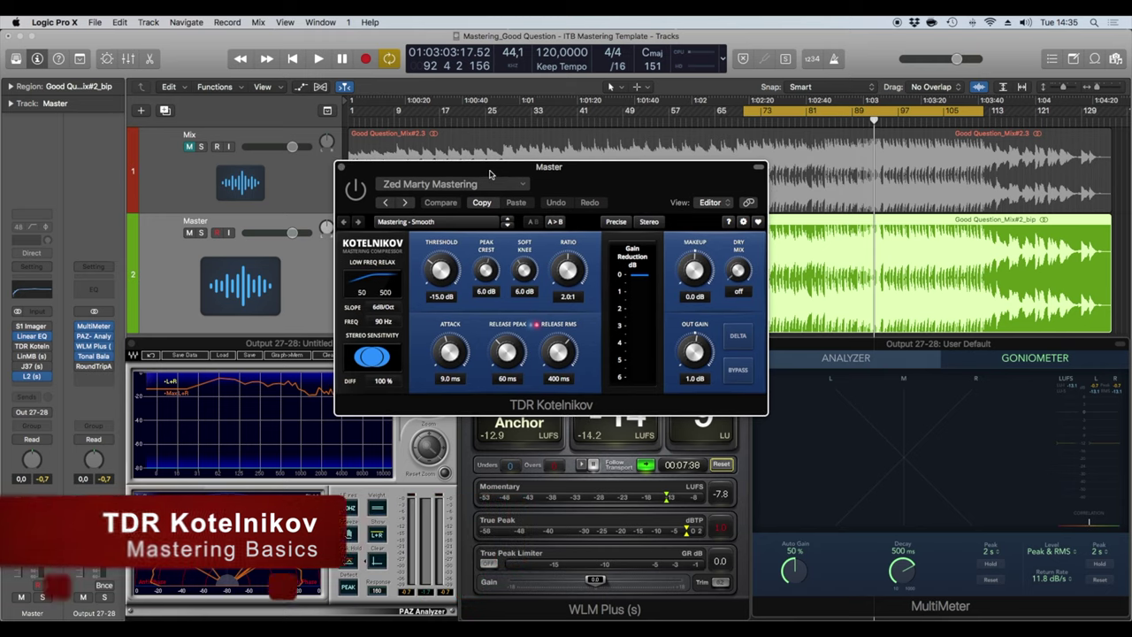
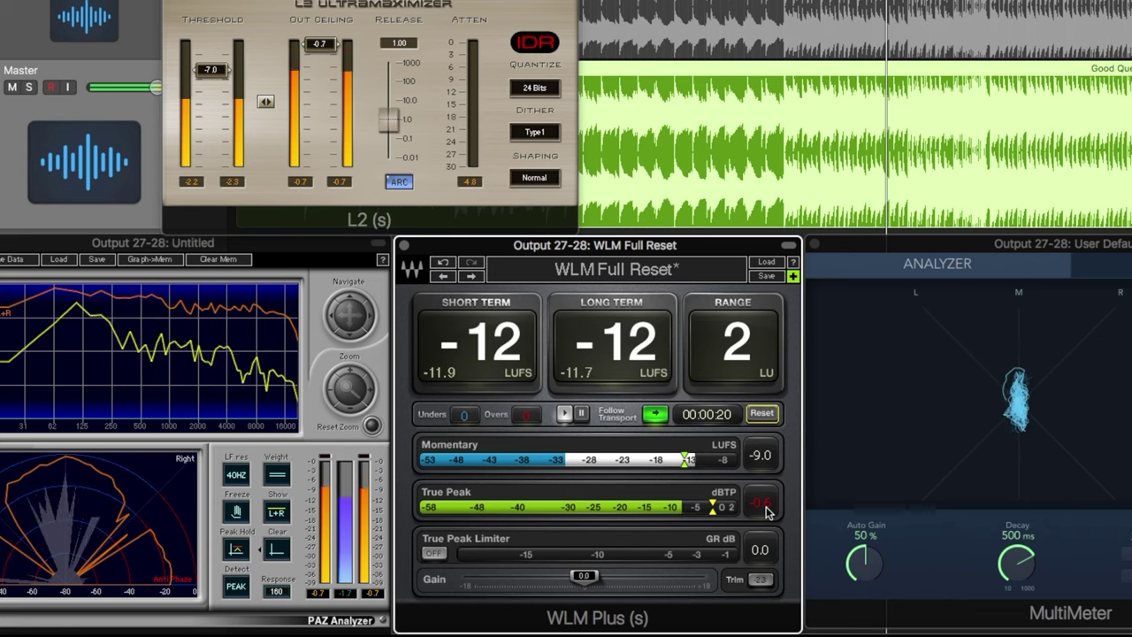
Step: Raise the L2 Ultramaximizer's Out Ceiling to -0.2 and play the master to check the WLM Plus True Peak reading
key(space)
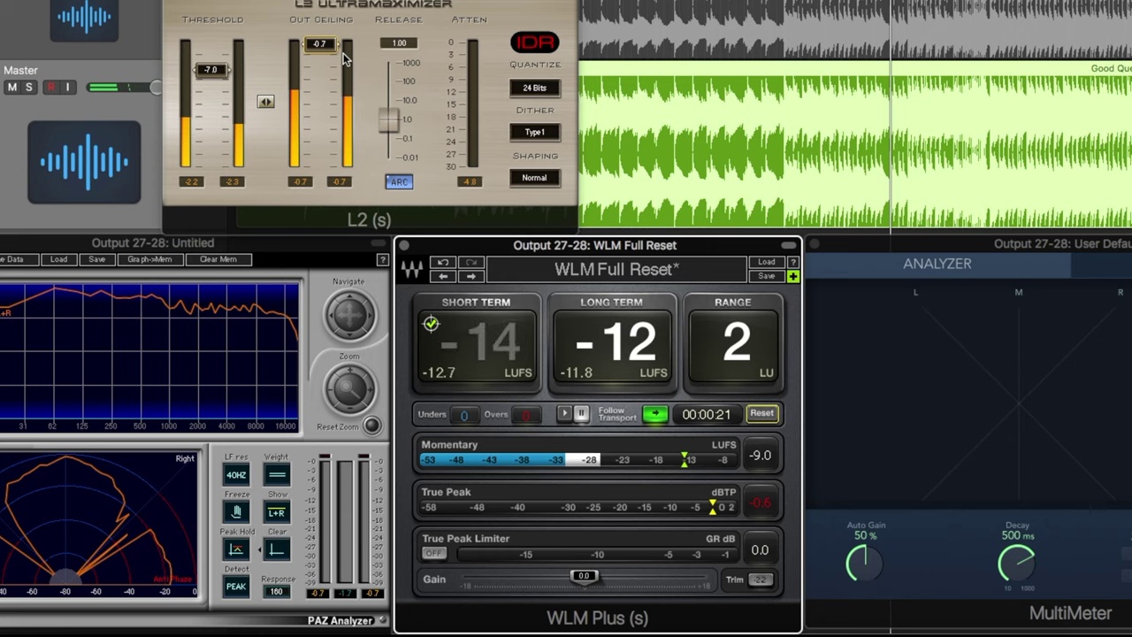
drag(338, 52, 332, 48)
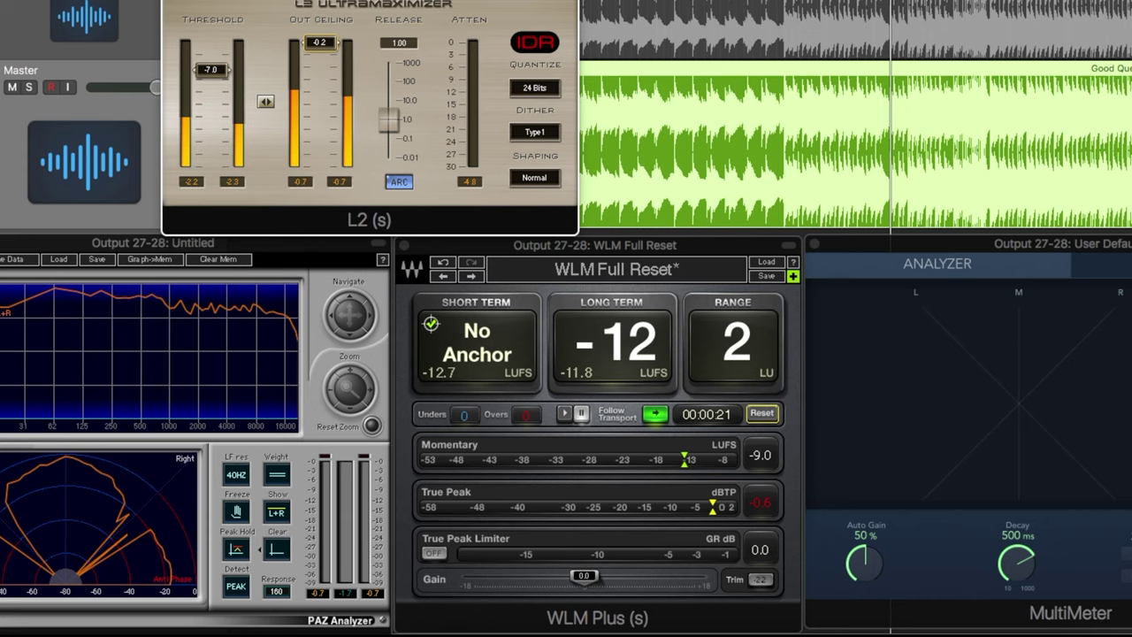
key(space)
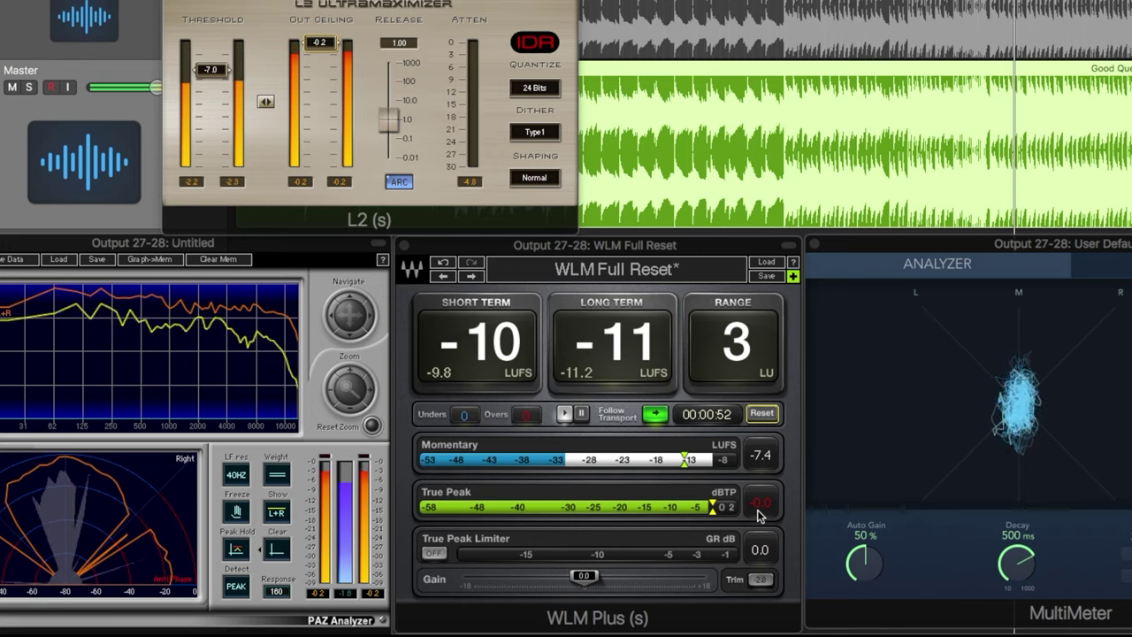
key(space)
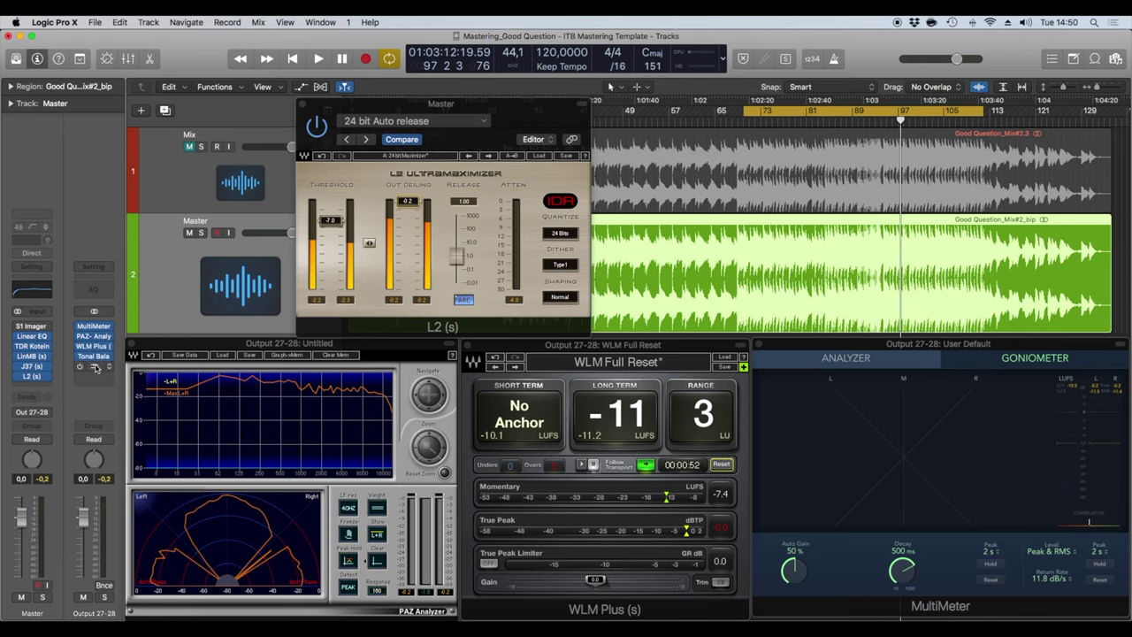
Step: Open RoundTripAAC on the output, show its peak and clip details, and place its window over the PAZ Analyzer
click(96, 368)
drag(110, 46, 179, 318)
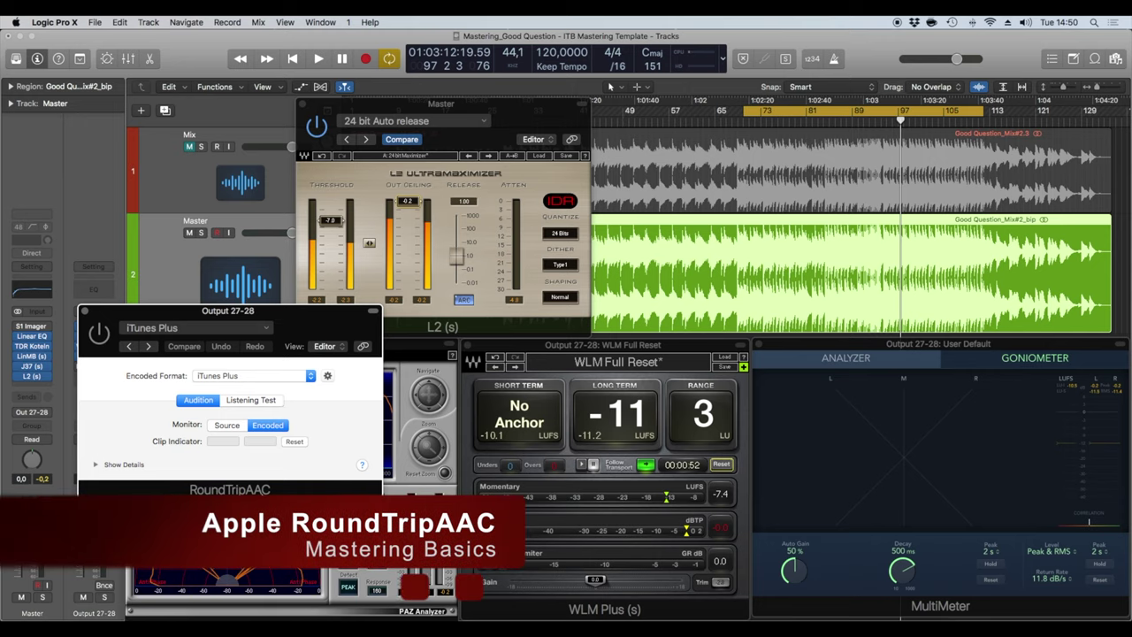
drag(252, 321, 244, 269)
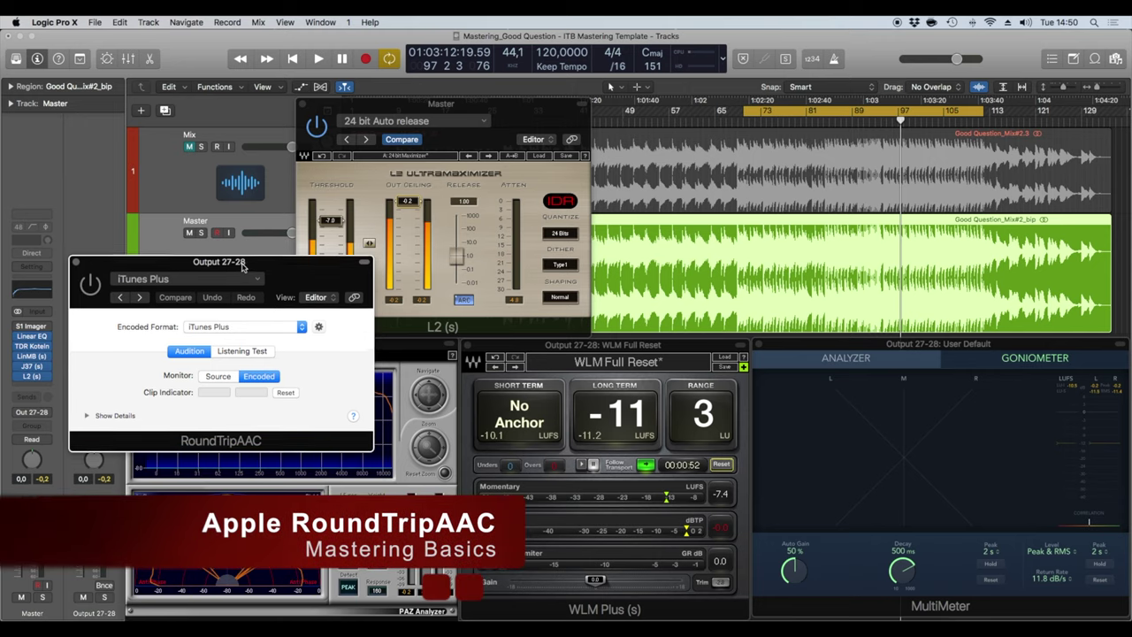
click(87, 413)
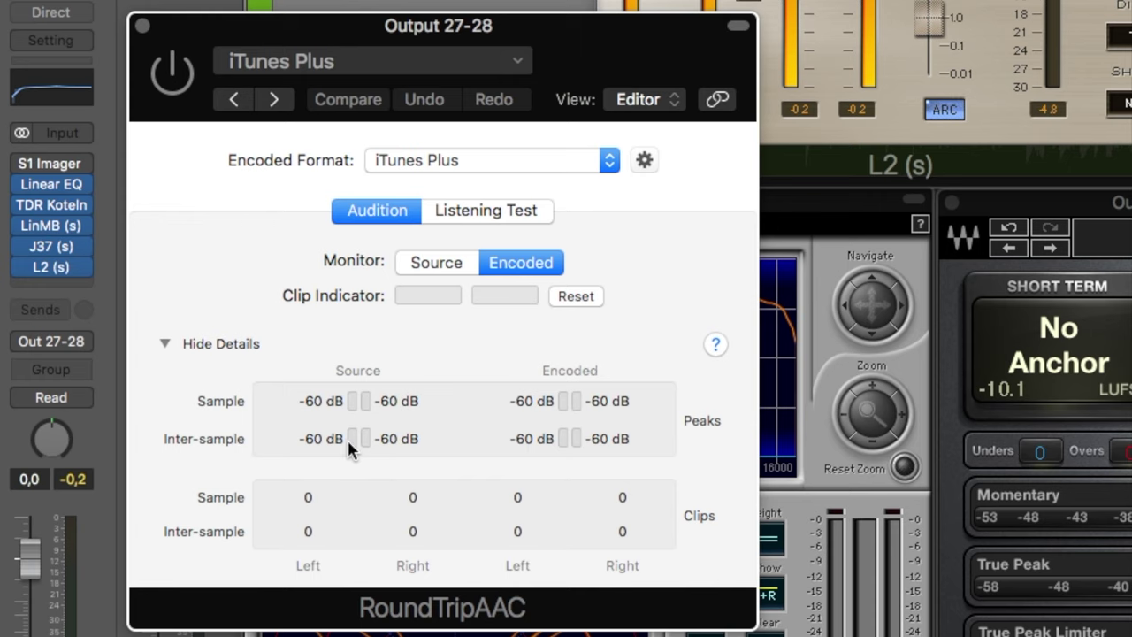
drag(551, 25, 724, 33)
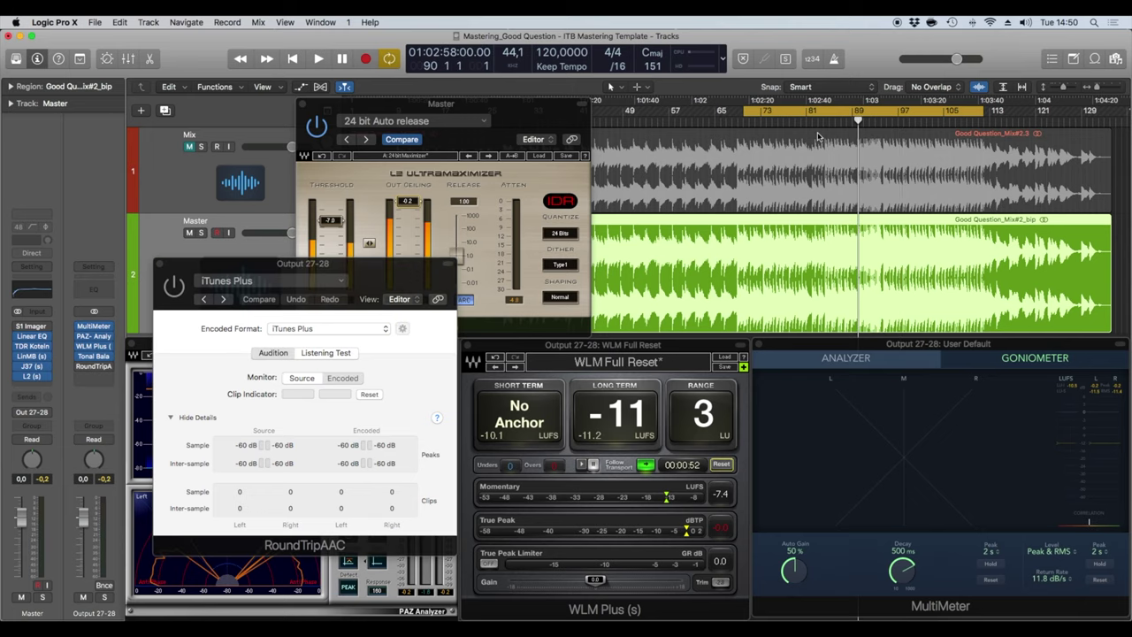
Step: Reset the WLM Plus readings and the channel peak level, enable RoundTripAAC, and play from bar 86 with the encoded monitor
click(721, 465)
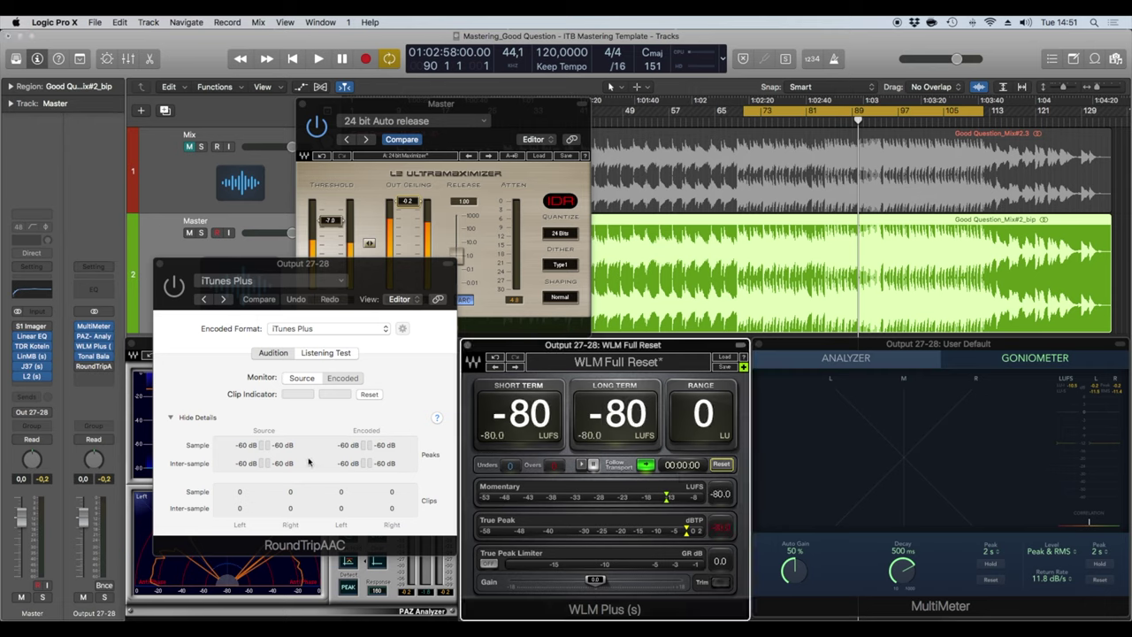
click(51, 481)
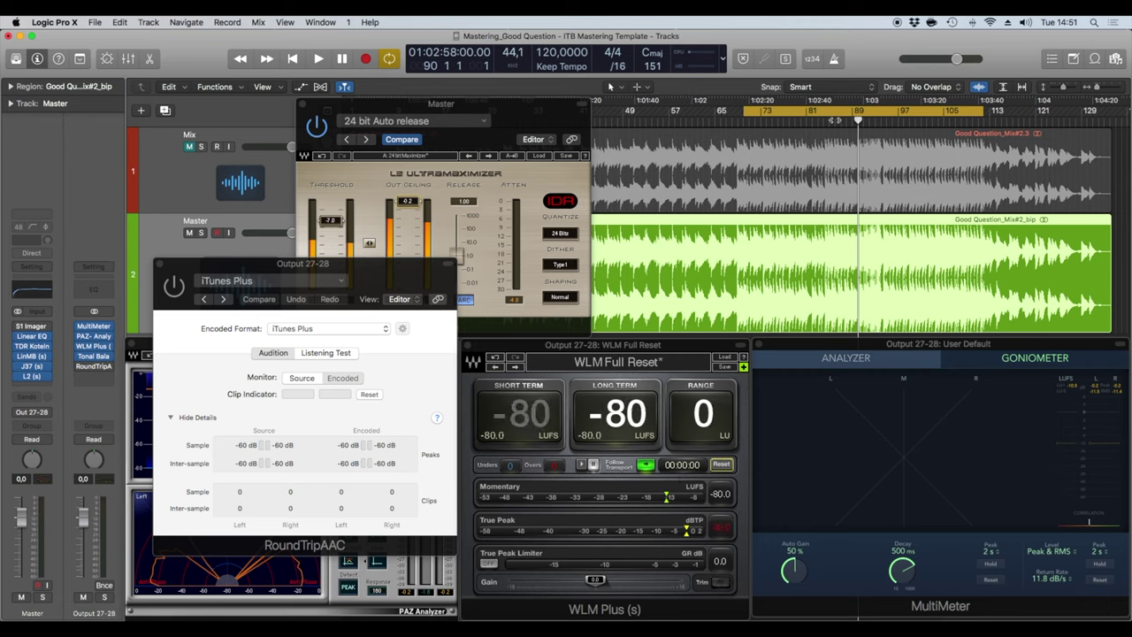
click(171, 287)
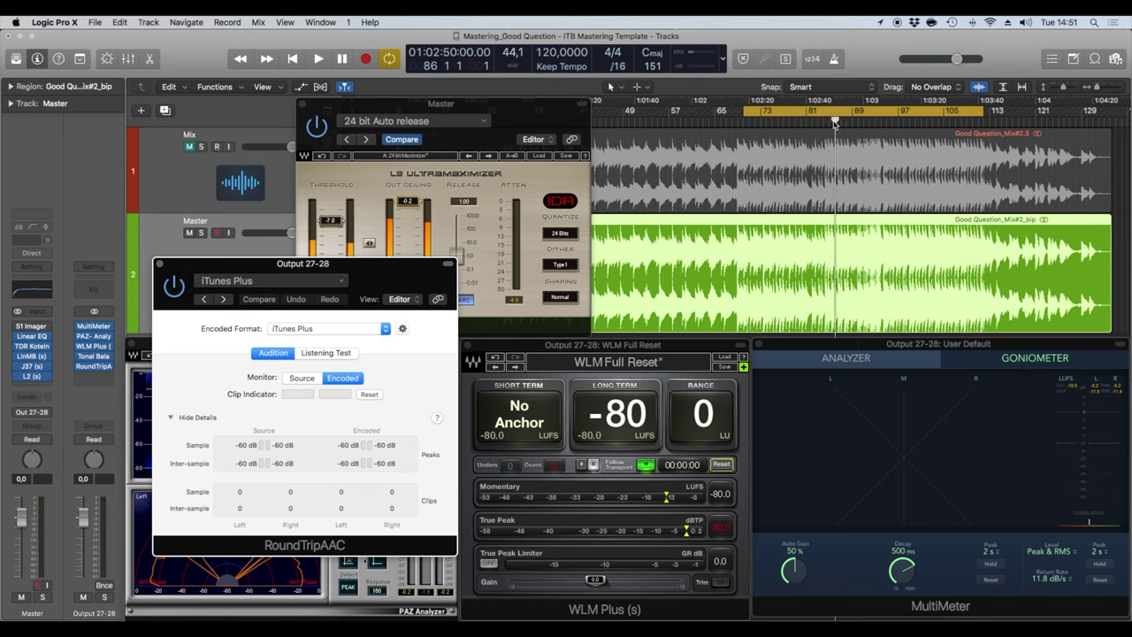
click(318, 58)
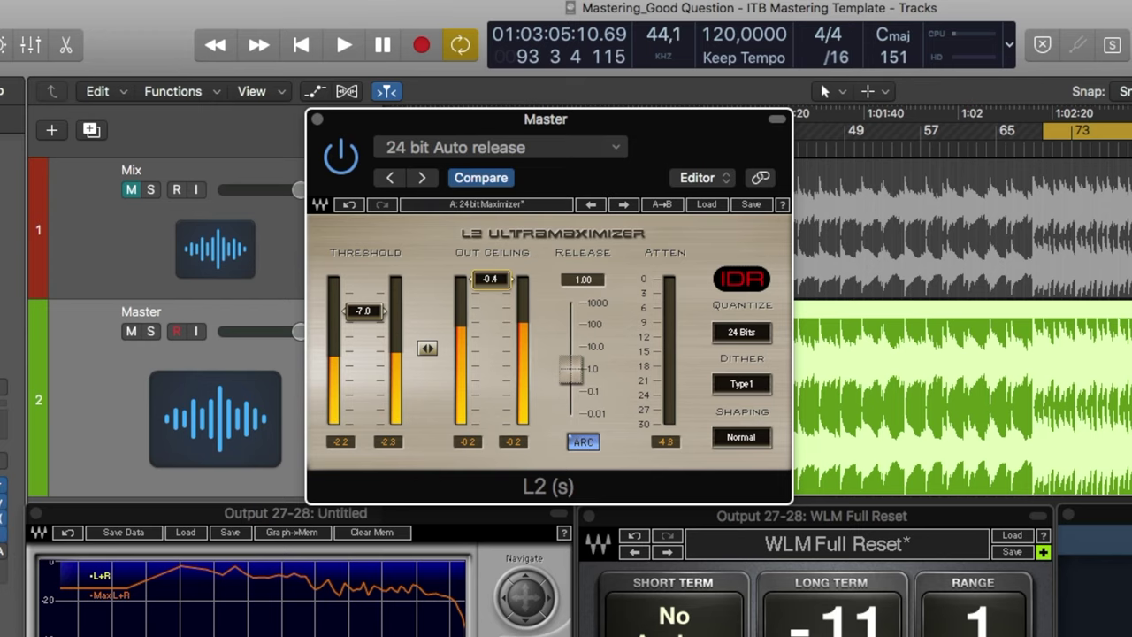
Step: Lower the L2's Out Ceiling to -0.5, reset the WLM Plus, and play the master to recheck the True Peak
key(Down)
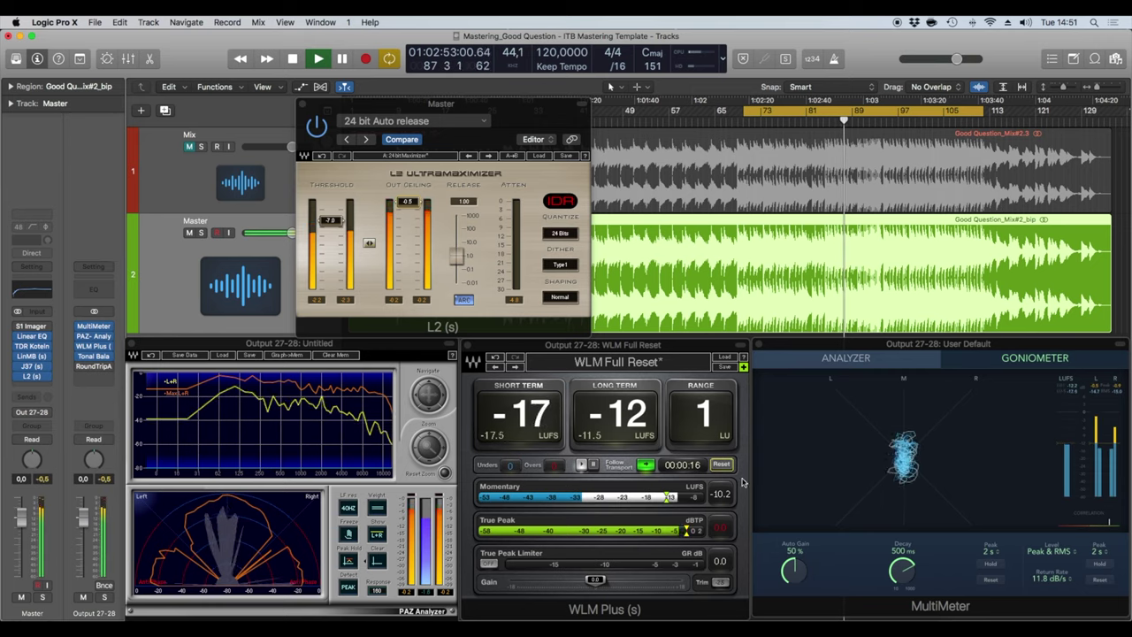
click(748, 483)
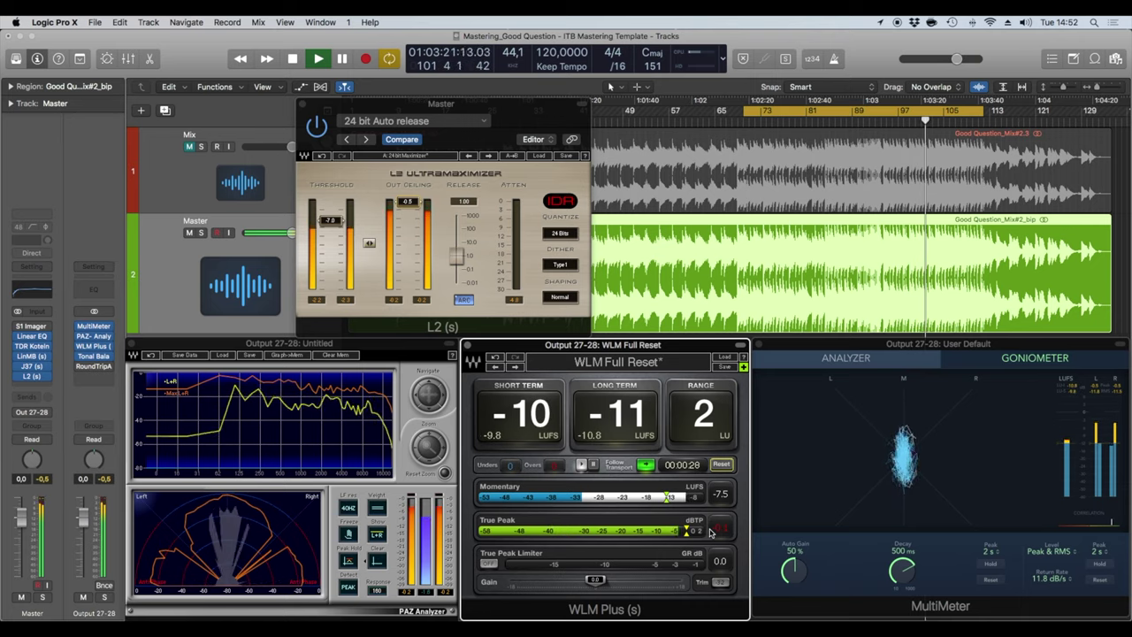
key(space)
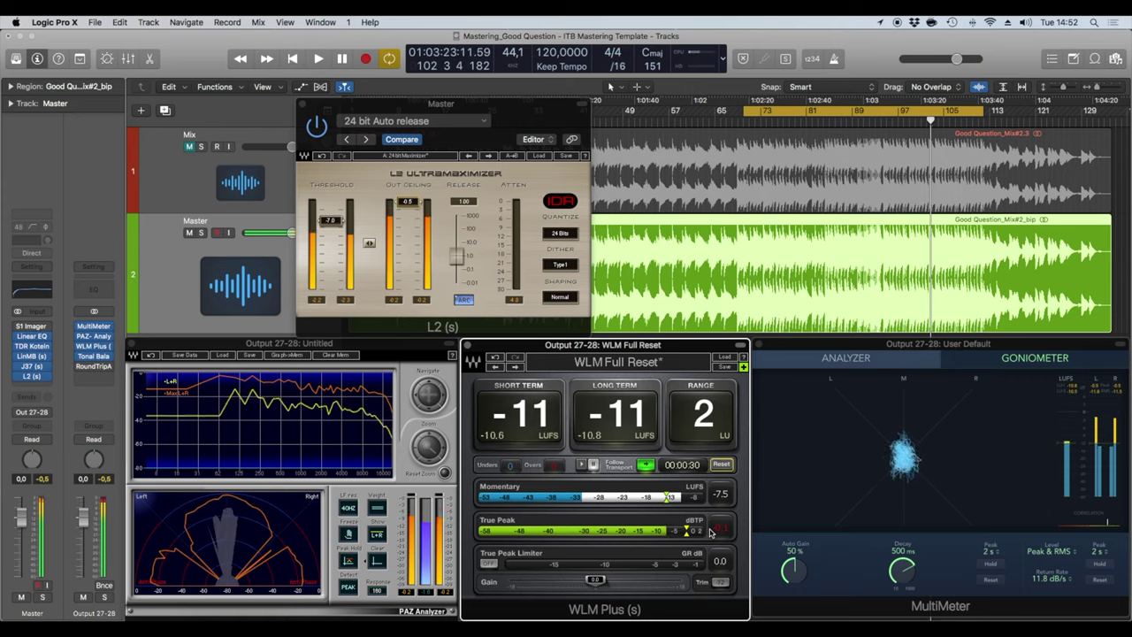